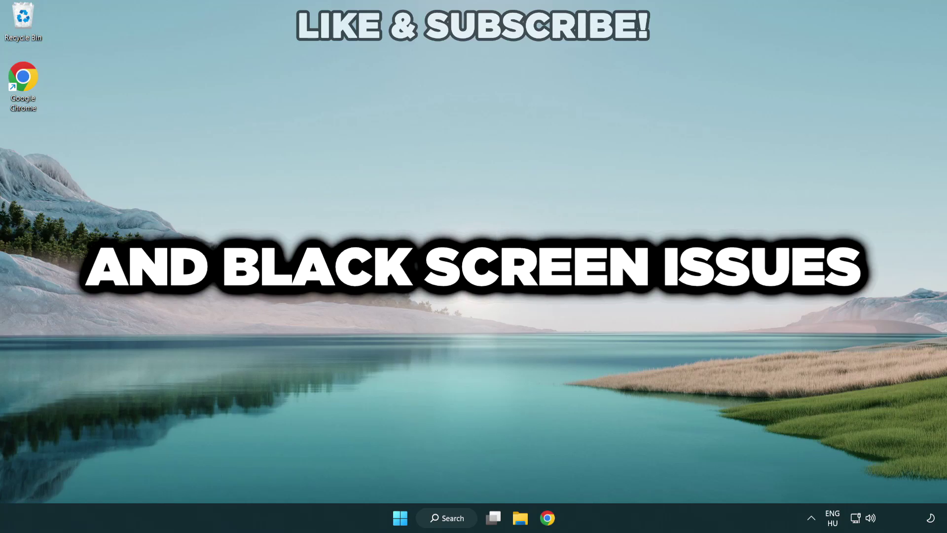
Open Windows Search to look up 'device manager'.
left_click(452, 520)
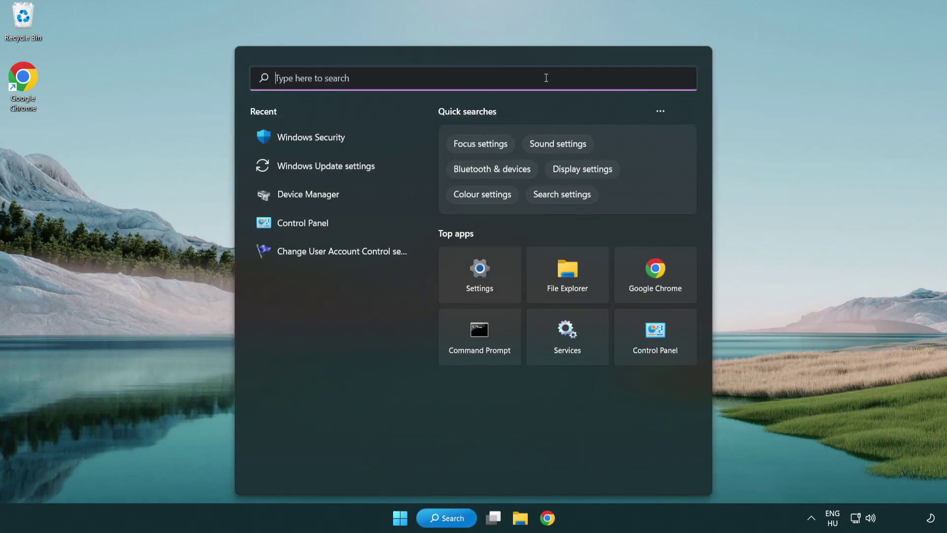
type("devic")
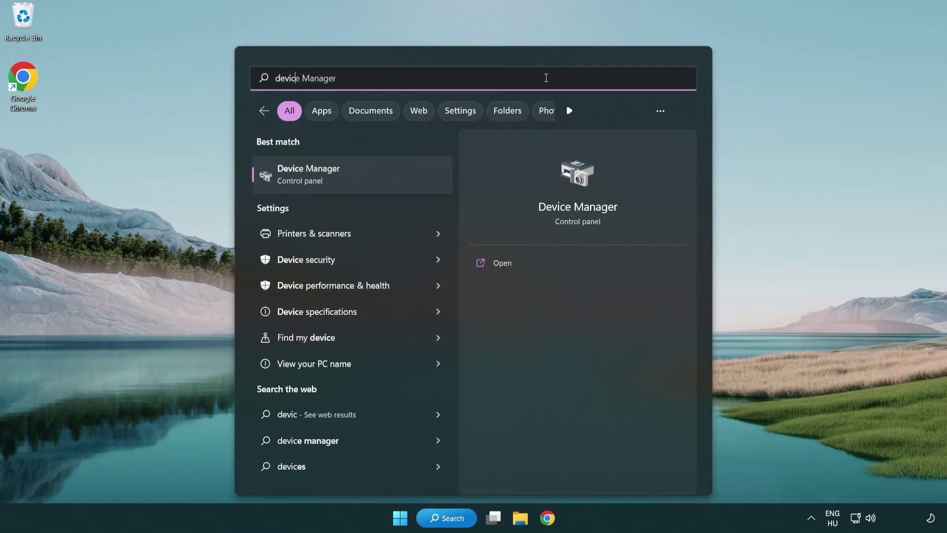
type("e manager")
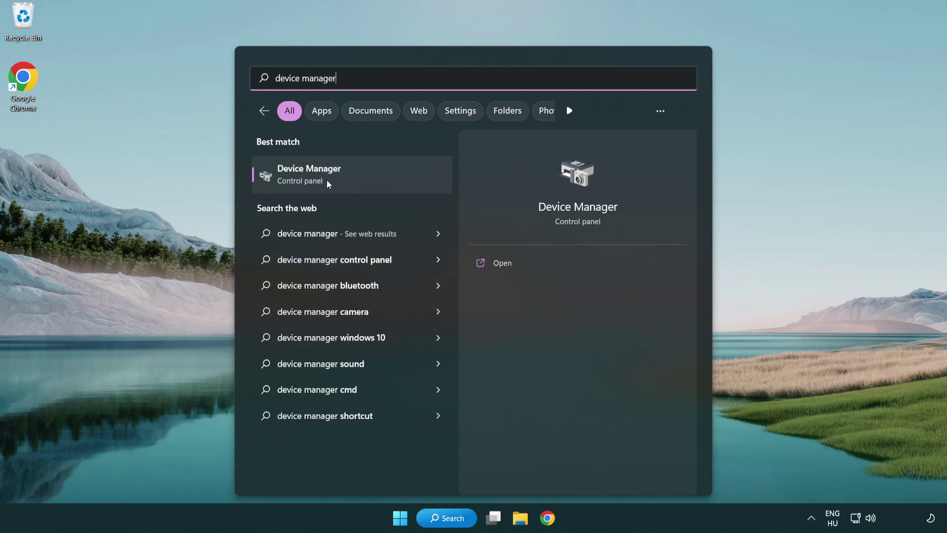
Launch and center Device Manager, expand Display adapters, and show the VMware SVGA 3D context menu.
left_click(378, 182)
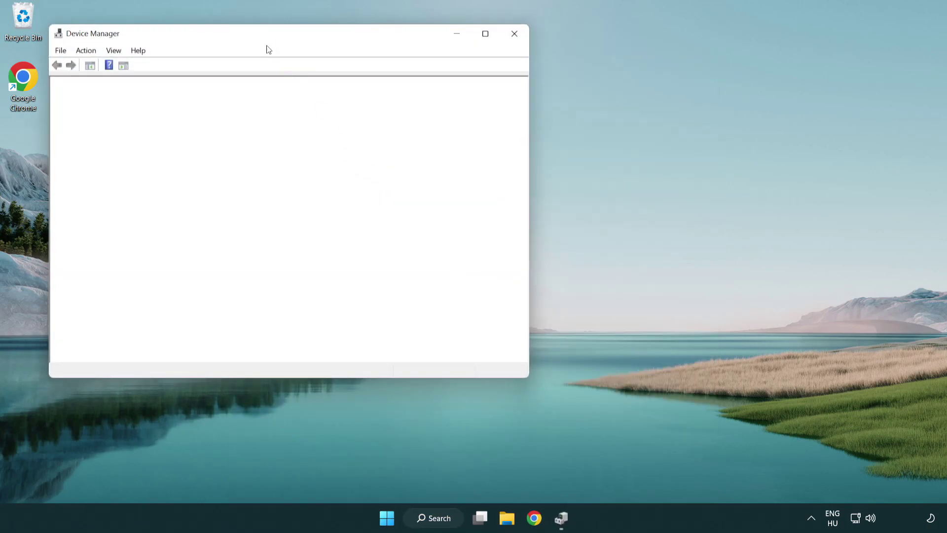
left_click_drag(258, 38, 415, 96)
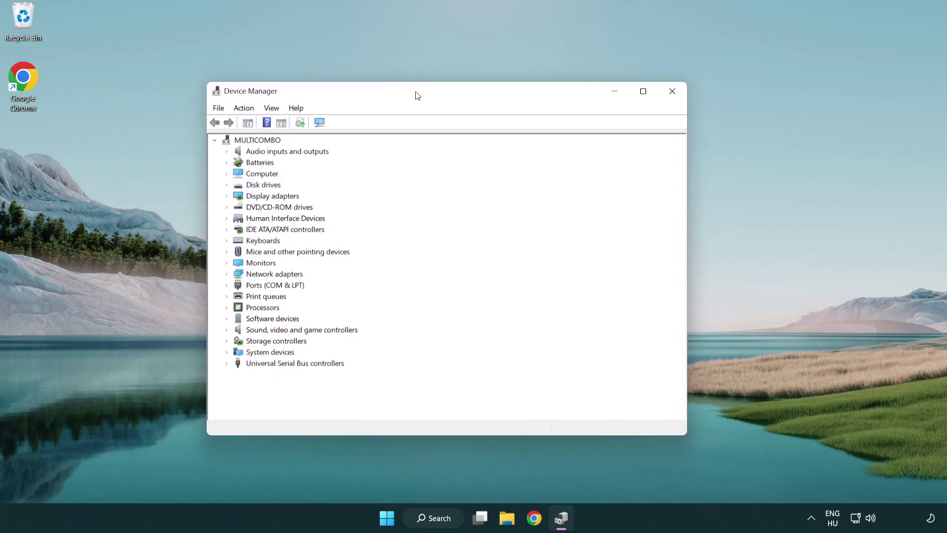
left_click(259, 198)
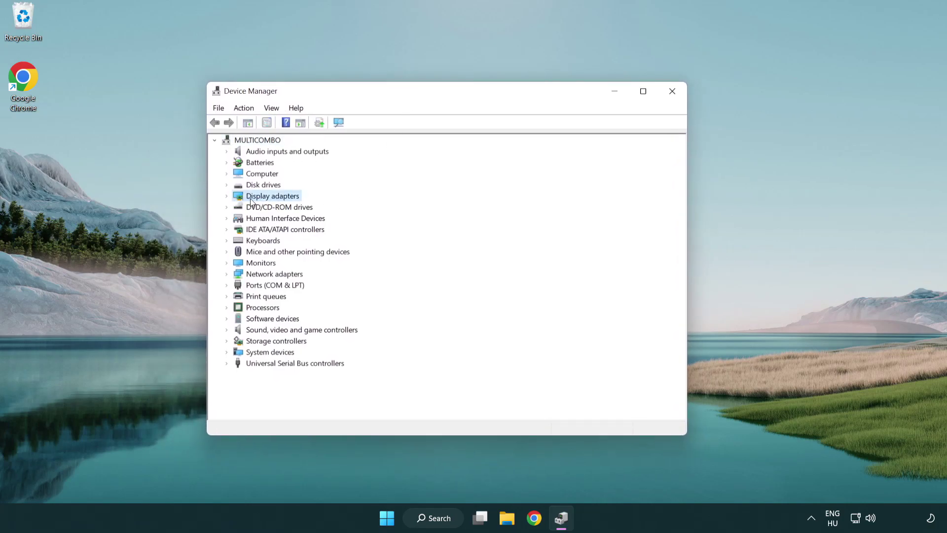
left_click(226, 197)
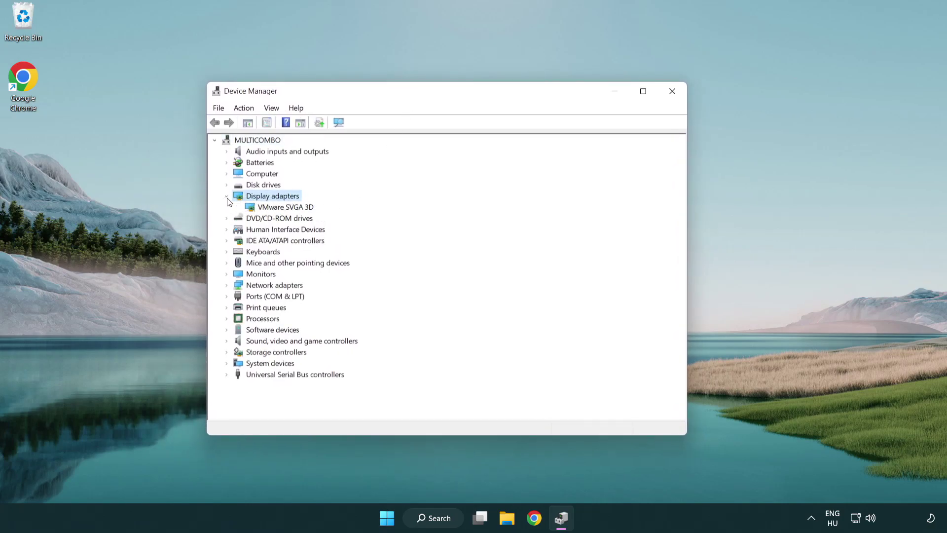
left_click(281, 214)
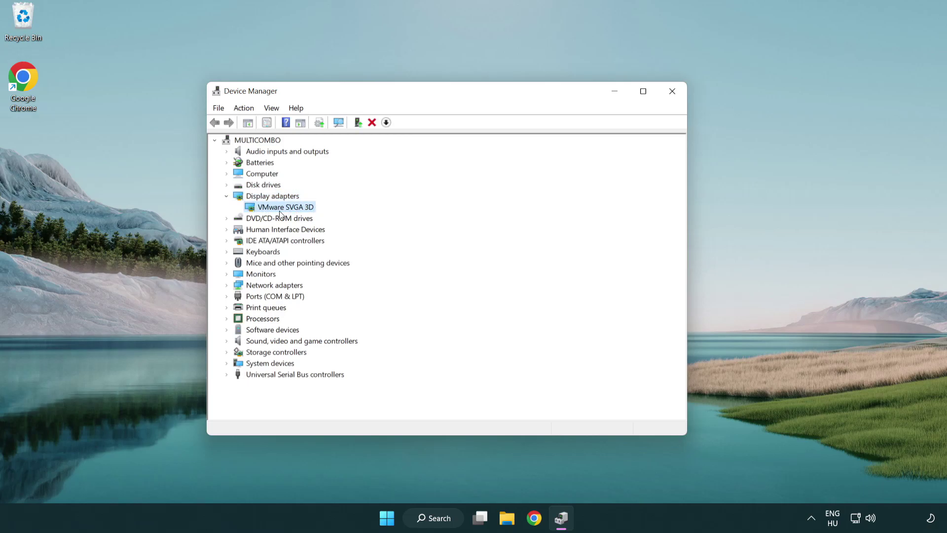
right_click(280, 210)
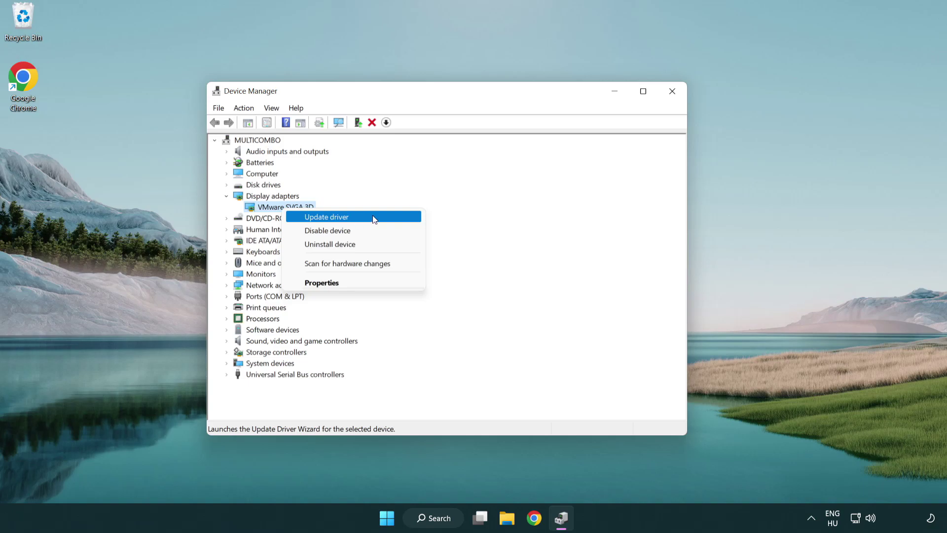
Auto-search for VMware SVGA 3D drivers, confirm the best ones are installed, and close Device Manager.
left_click(373, 216)
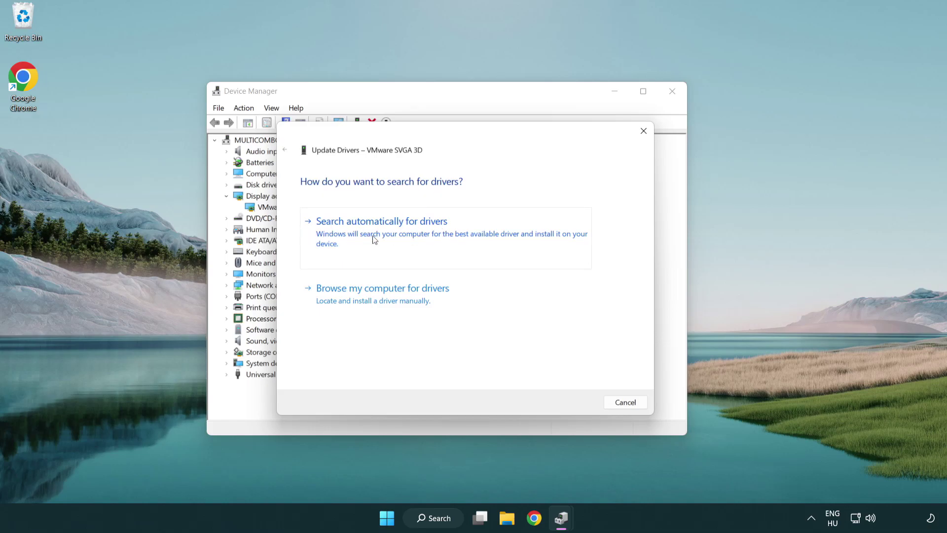
left_click(417, 230)
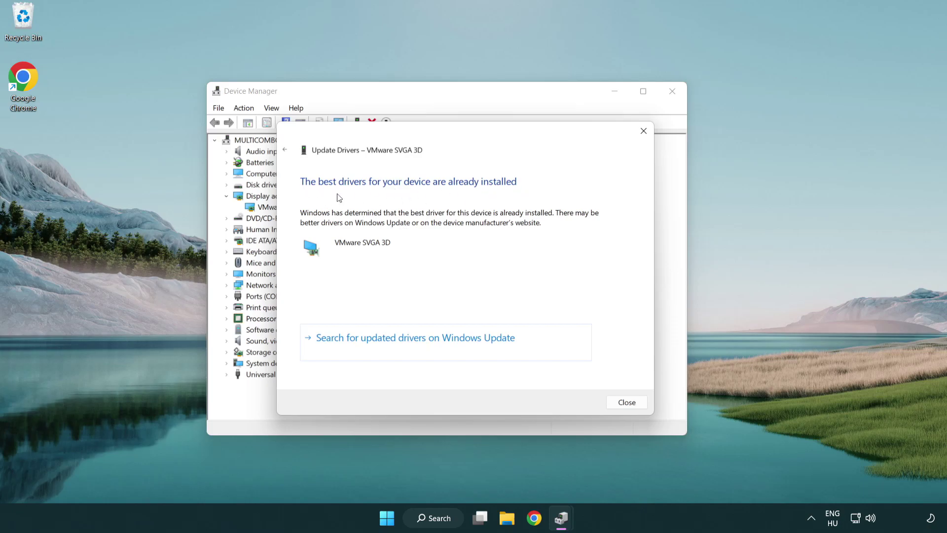
left_click(627, 402)
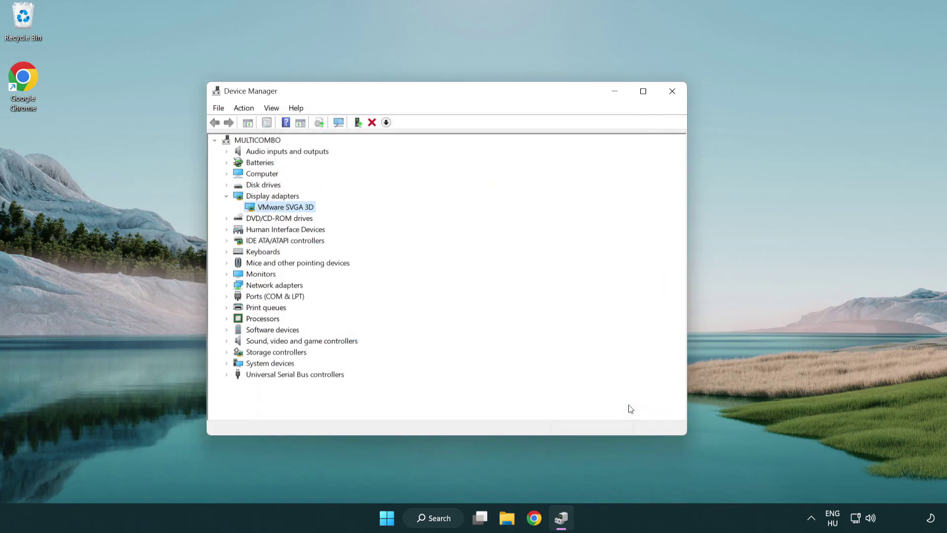
left_click(673, 92)
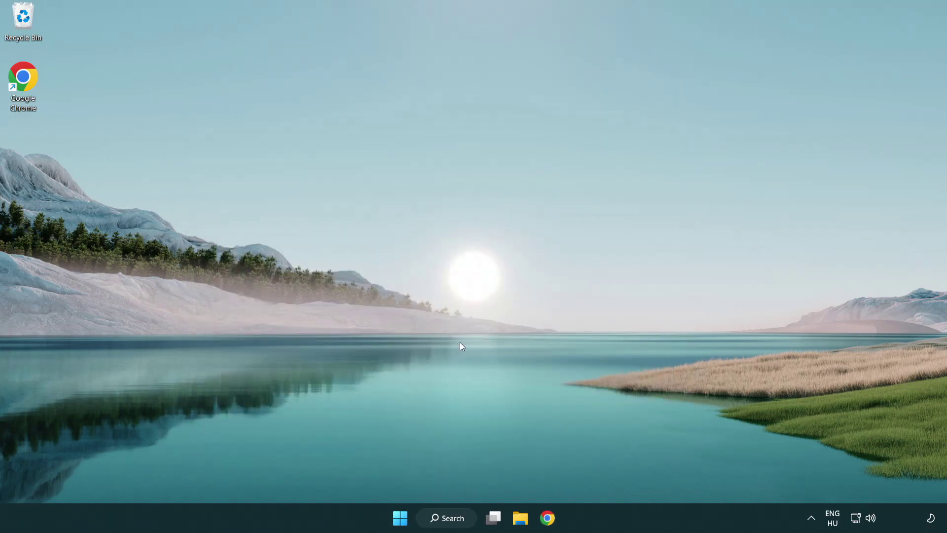
Open Windows Search to look up 'update'.
left_click(456, 519)
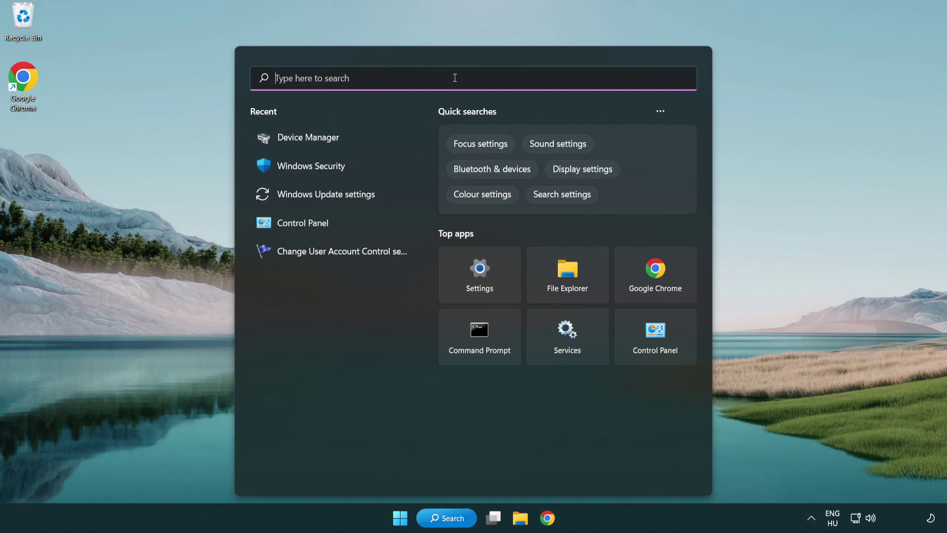
type("update")
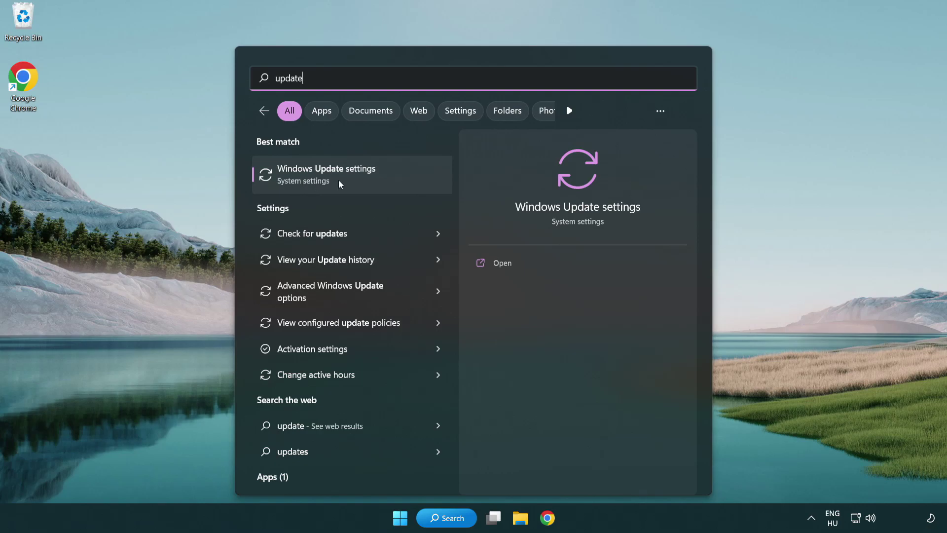
Open Windows Update, check for updates until it reports up to date, then close Settings.
left_click(369, 180)
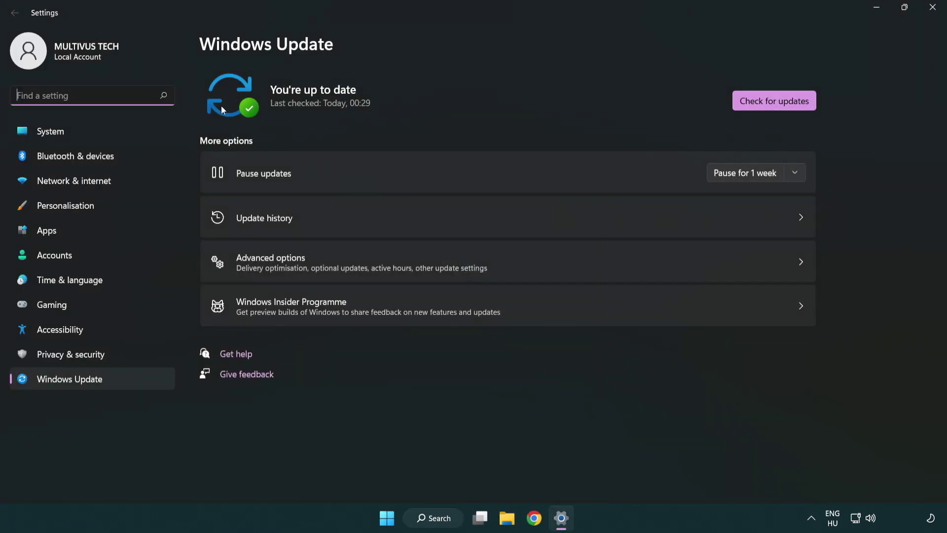
left_click(799, 105)
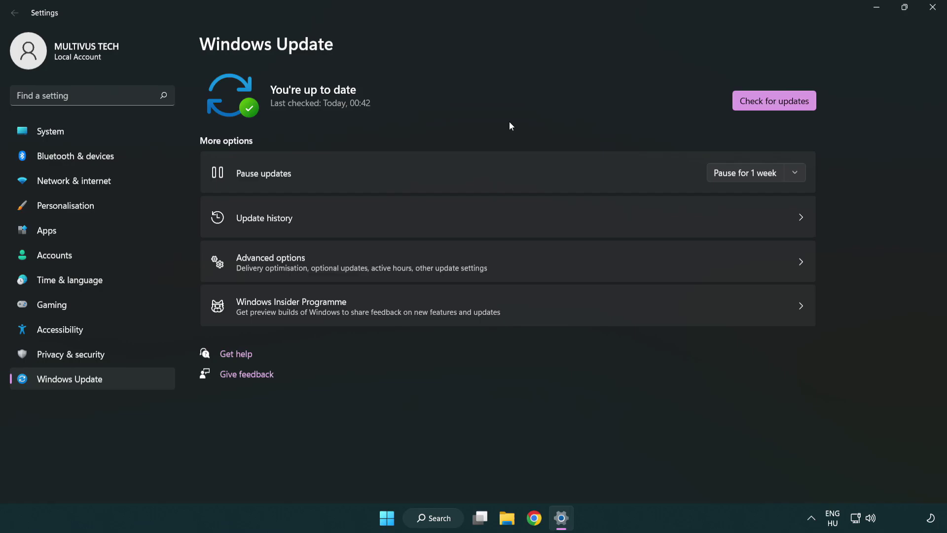
left_click(929, 15)
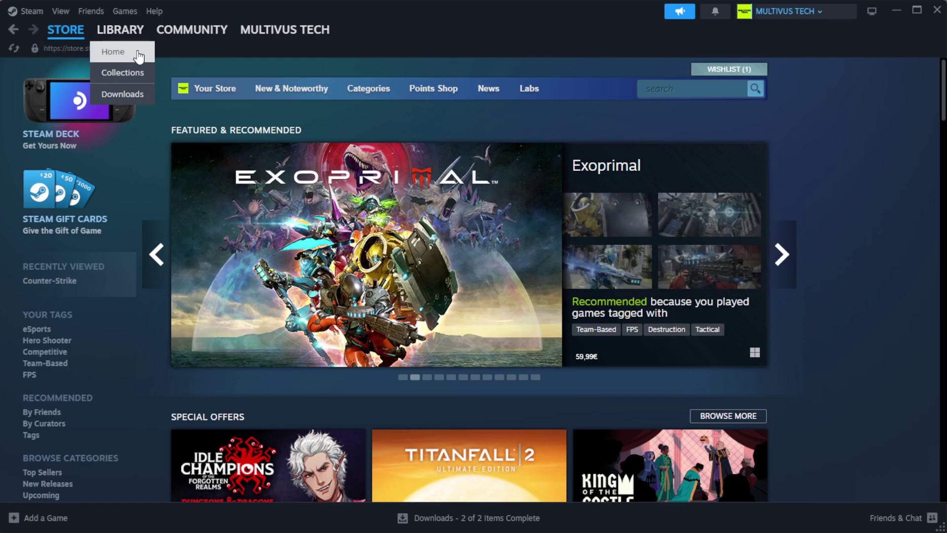
Go to Steam's Library home and bring up the YOUR NOT WORKING GAME context menu.
left_click(138, 56)
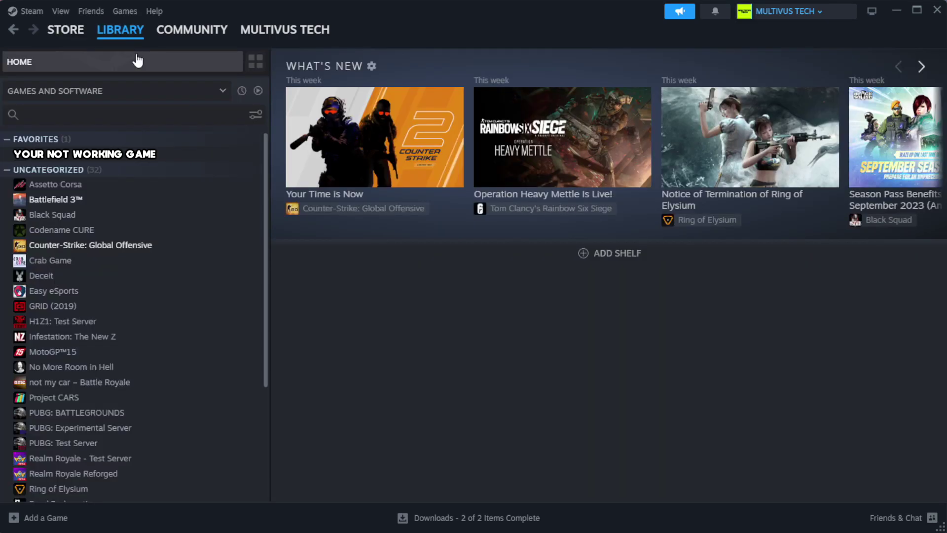
right_click(233, 155)
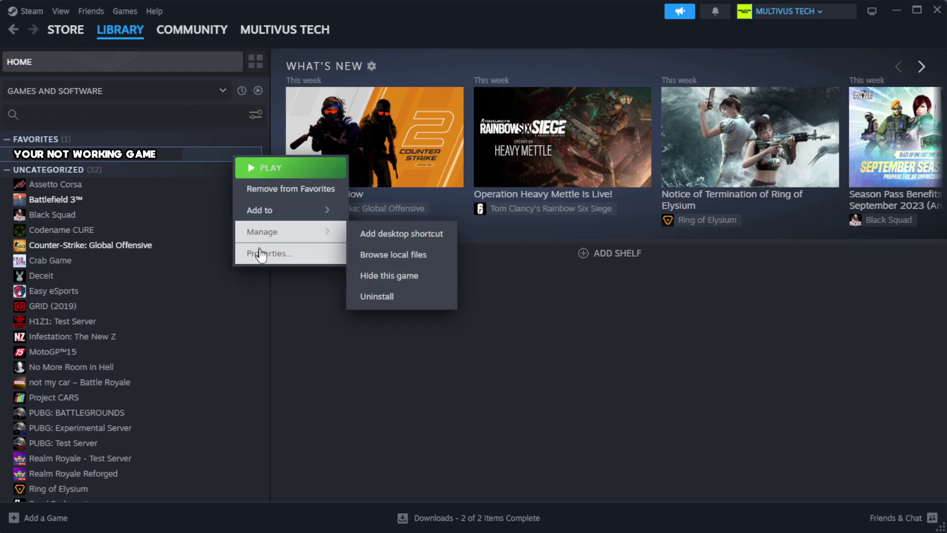
Run Verify integrity of game files from the game's Installed Files properties.
left_click(296, 255)
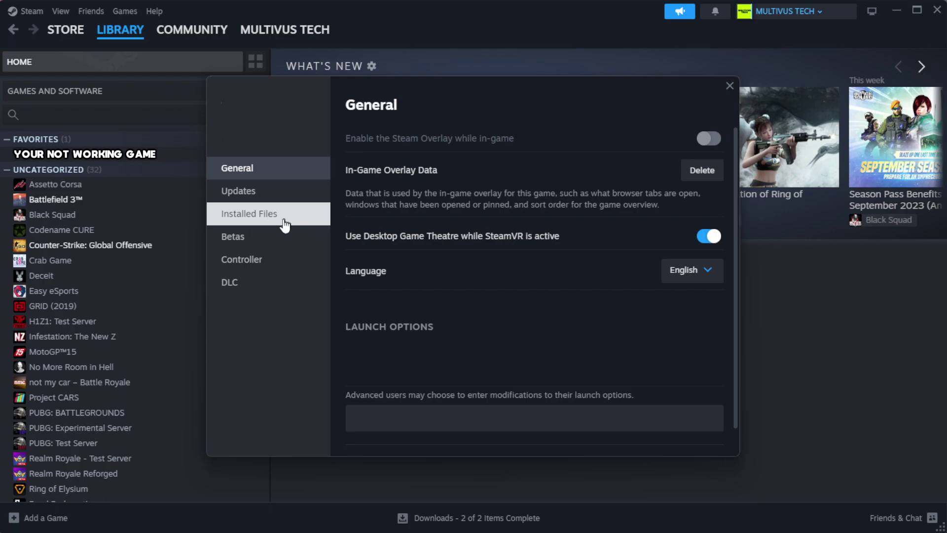
left_click(311, 224)
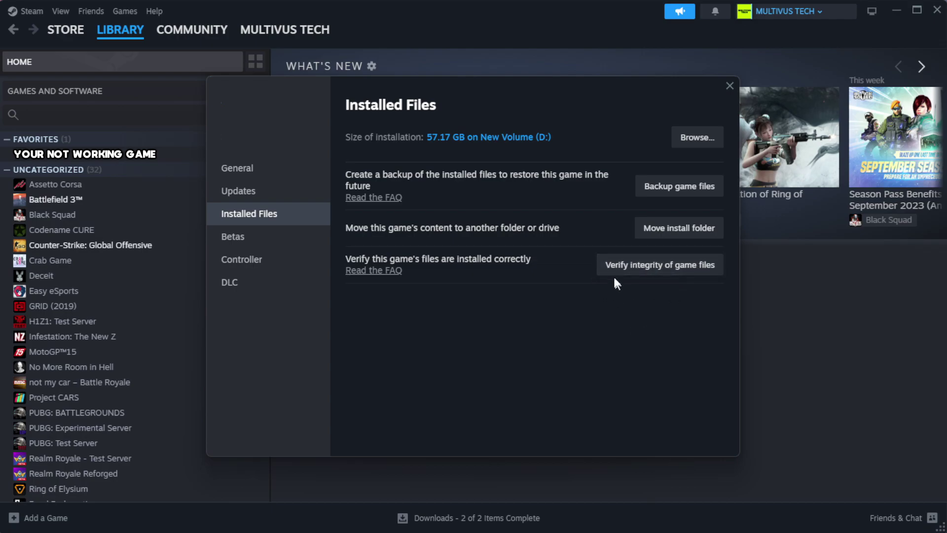
left_click(665, 266)
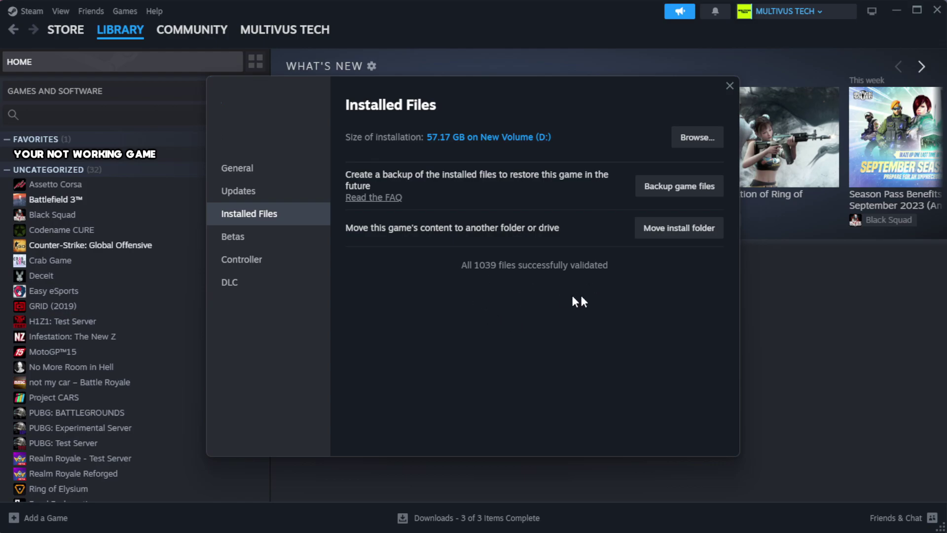
Open the game's install folder and bring up the YOUR NOT WORKING GAME shortcut's context menu.
left_click(696, 149)
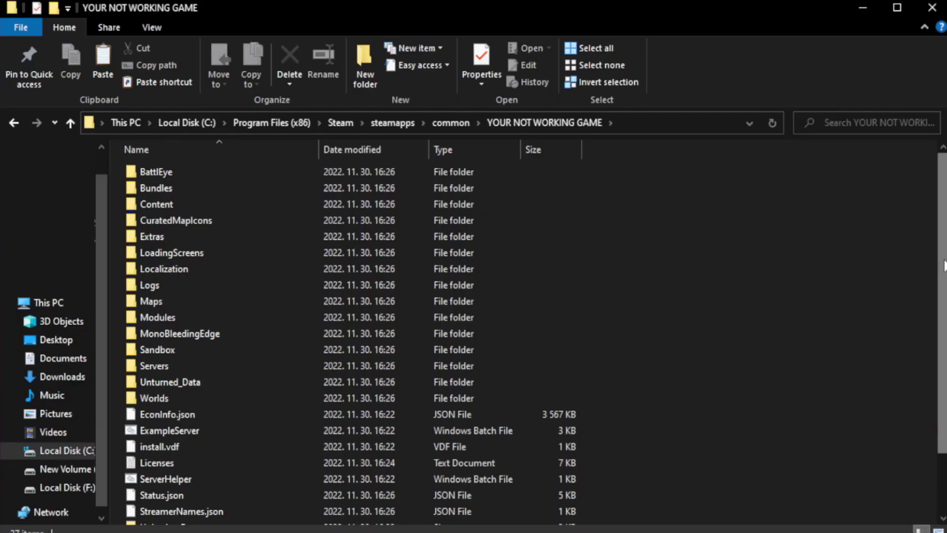
left_click_drag(942, 296, 945, 353)
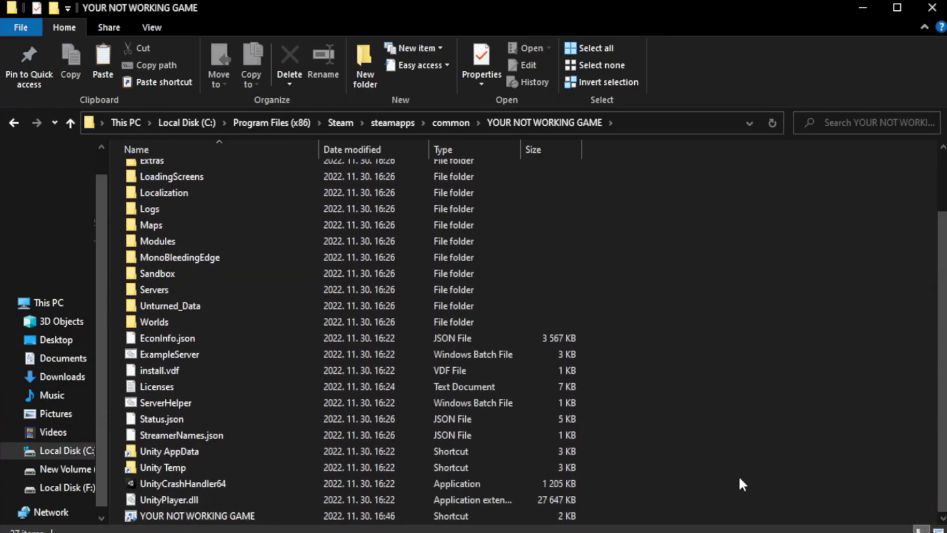
left_click(348, 515)
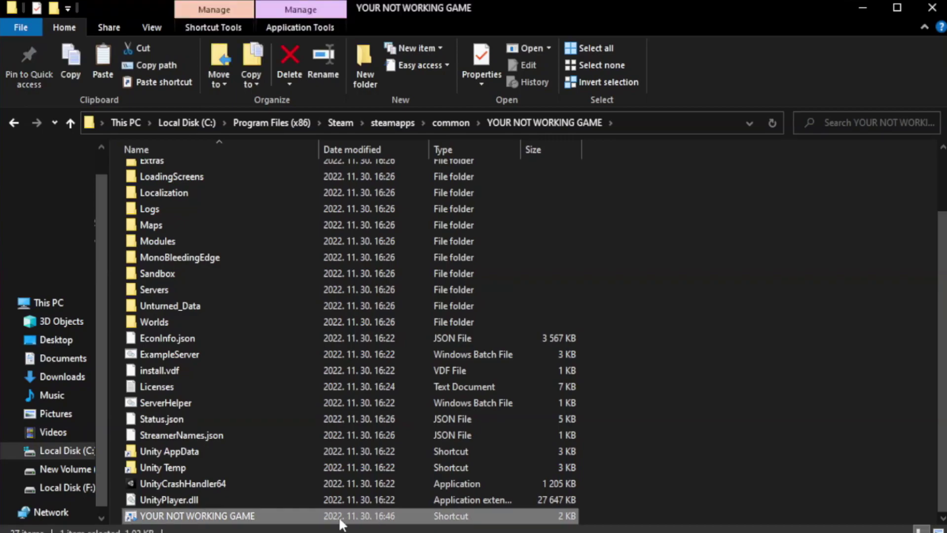
right_click(316, 512)
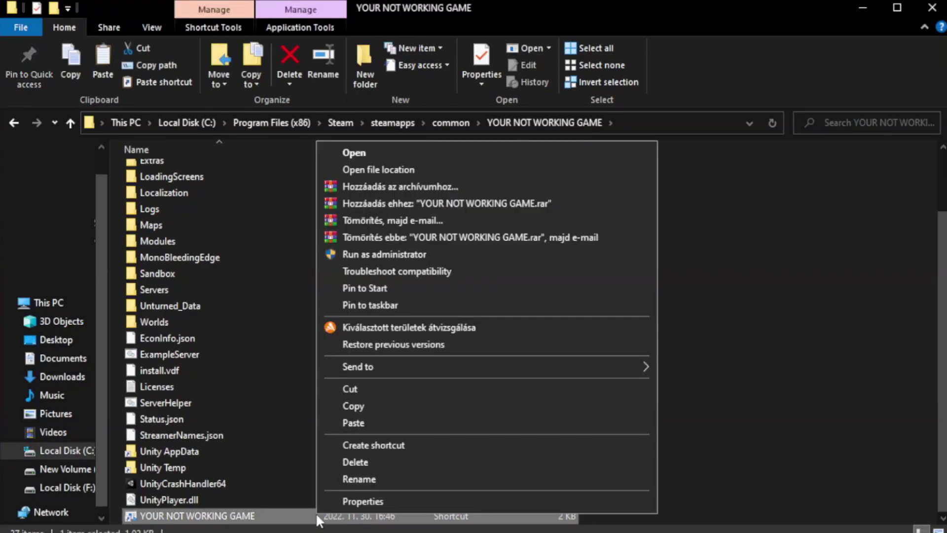
Open the shortcut's Properties, move the dialog higher, and show the Compatibility tab.
left_click(483, 503)
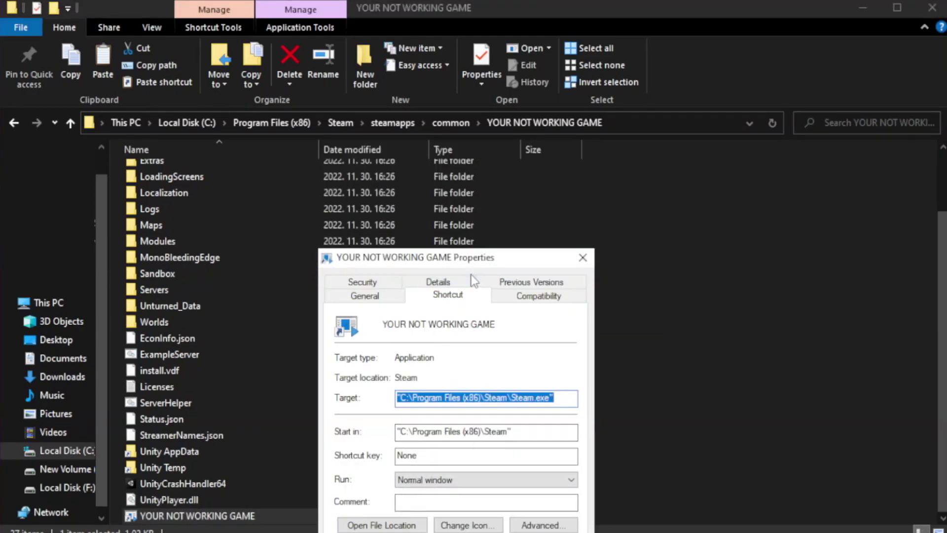
left_click_drag(477, 263, 476, 98)
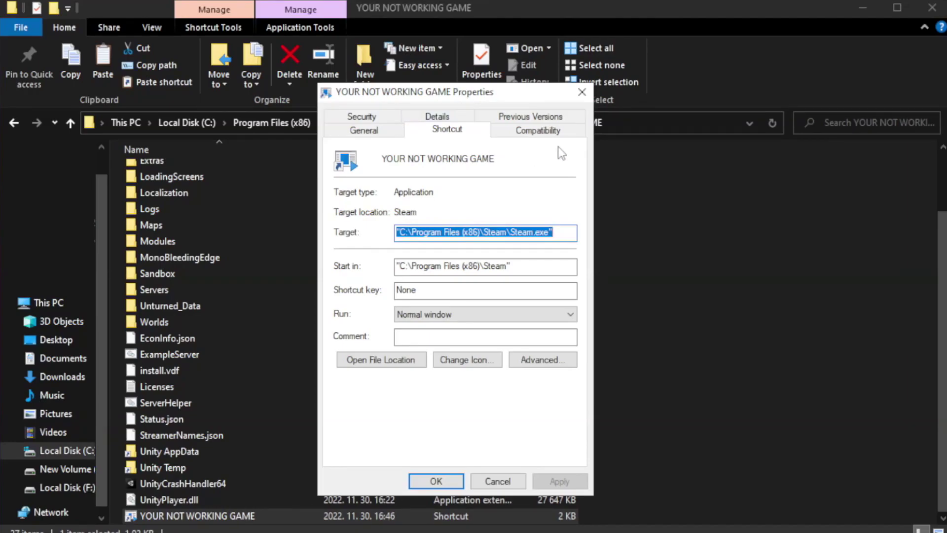
left_click(534, 137)
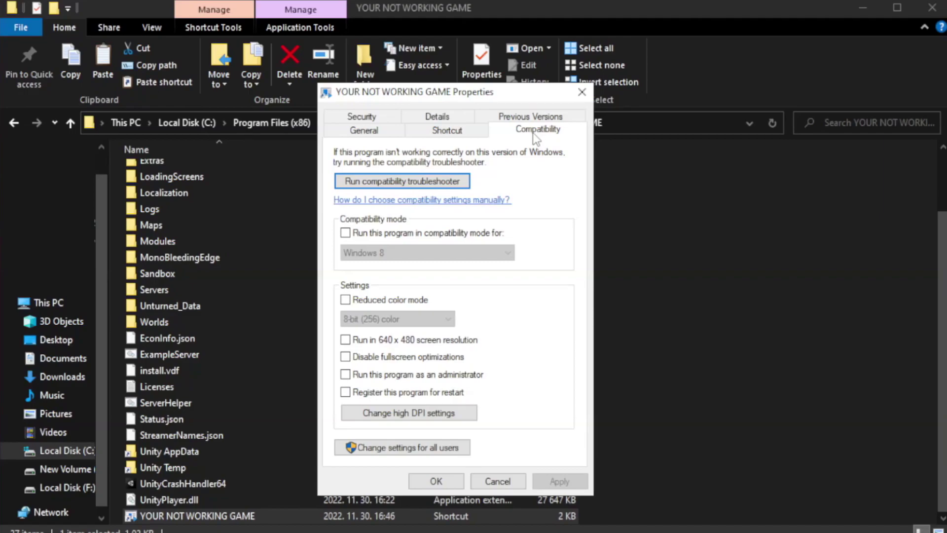
Enable Windows 8 compatibility mode for the shortcut and apply the settings with OK.
left_click(375, 232)
left_click(404, 250)
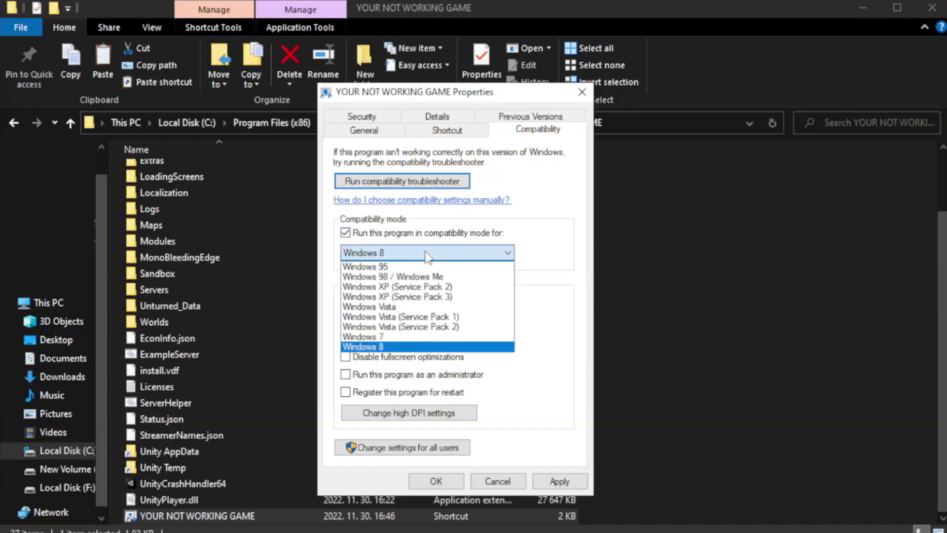
left_click(402, 346)
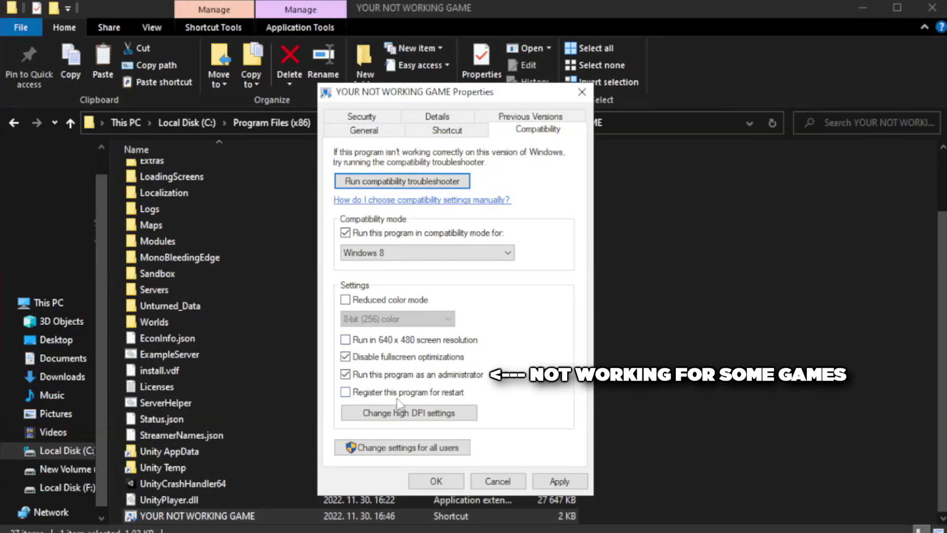
left_click(559, 480)
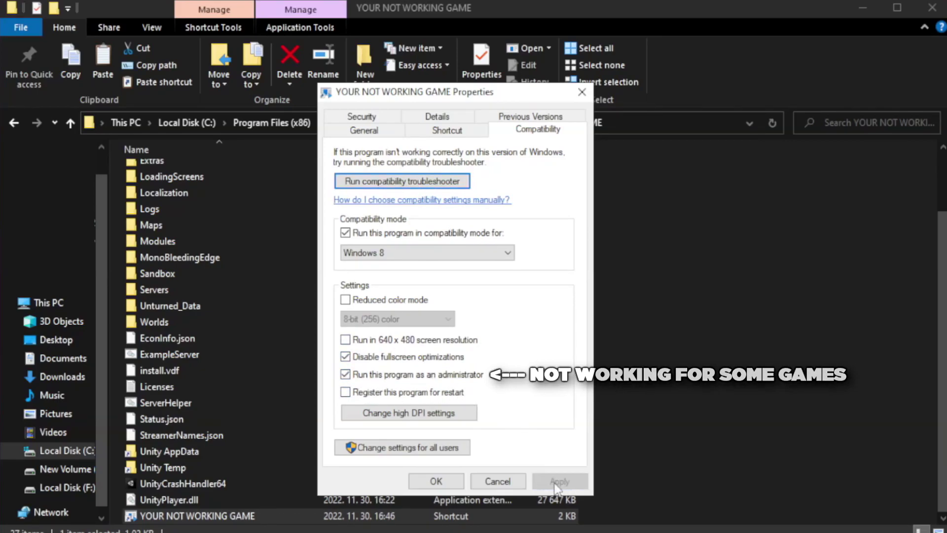
left_click(432, 482)
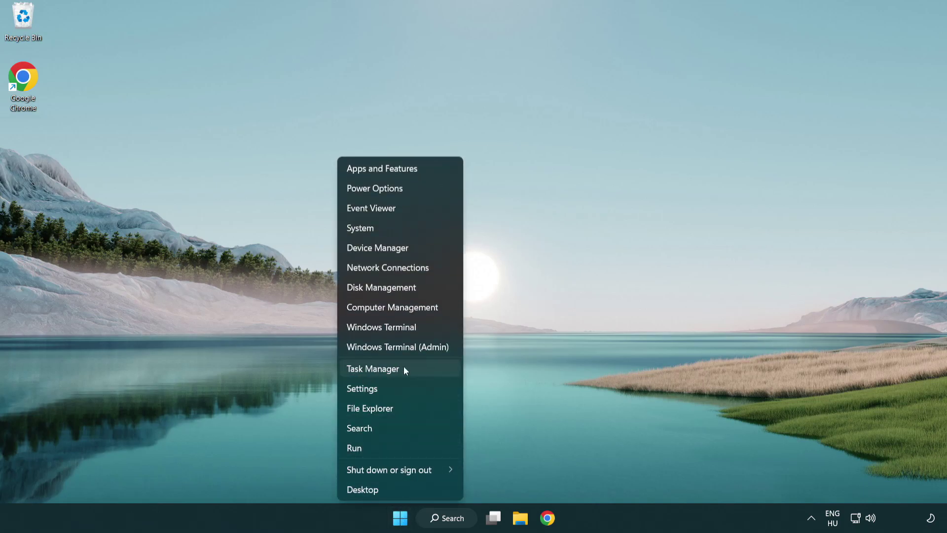
Open Task Manager from the Win+X power-user menu.
left_click(418, 374)
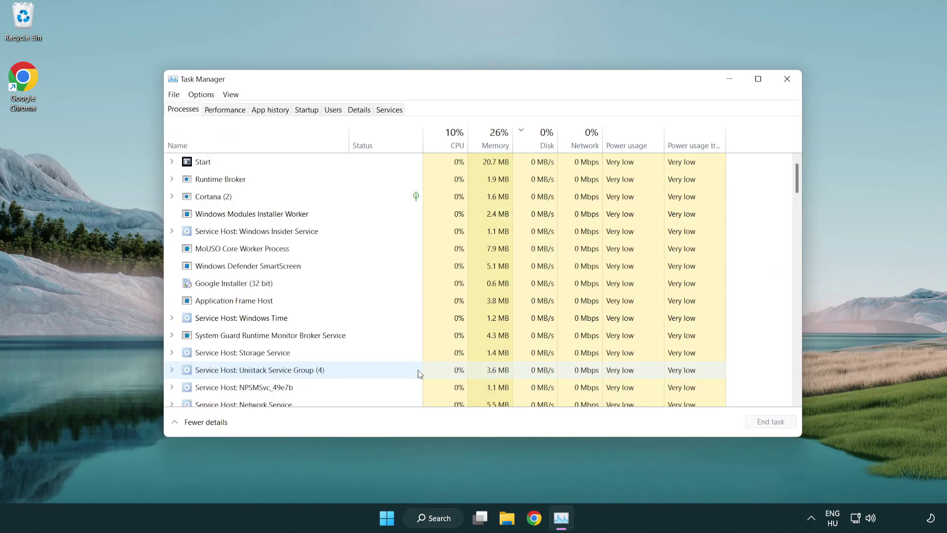
Disable Terminal, Phone Link, Cortana and Windows Security notifications at startup, then close Task Manager.
left_click(308, 111)
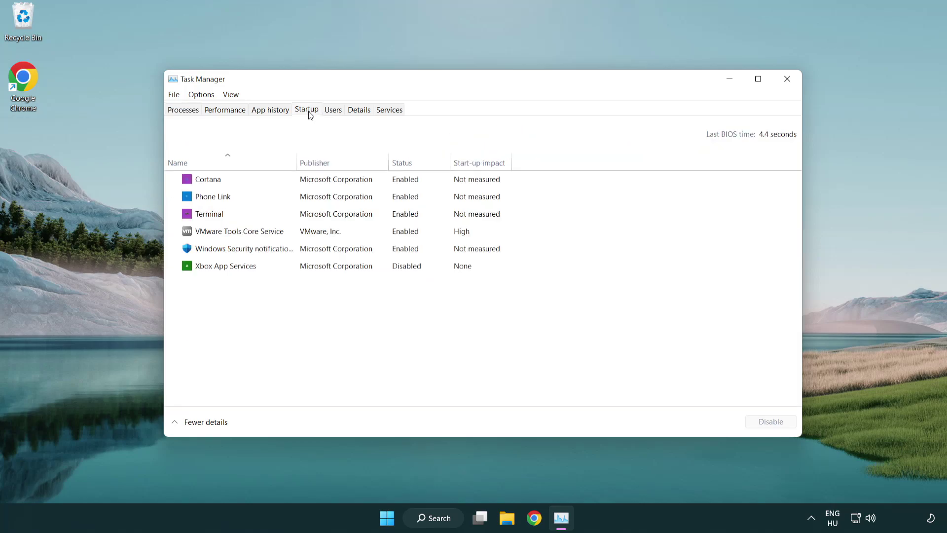
left_click(308, 216)
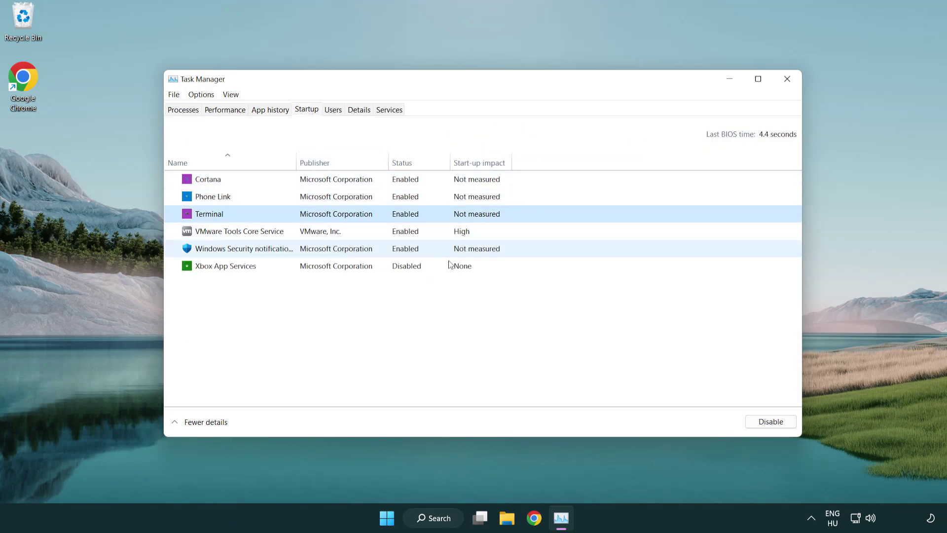
left_click(754, 421)
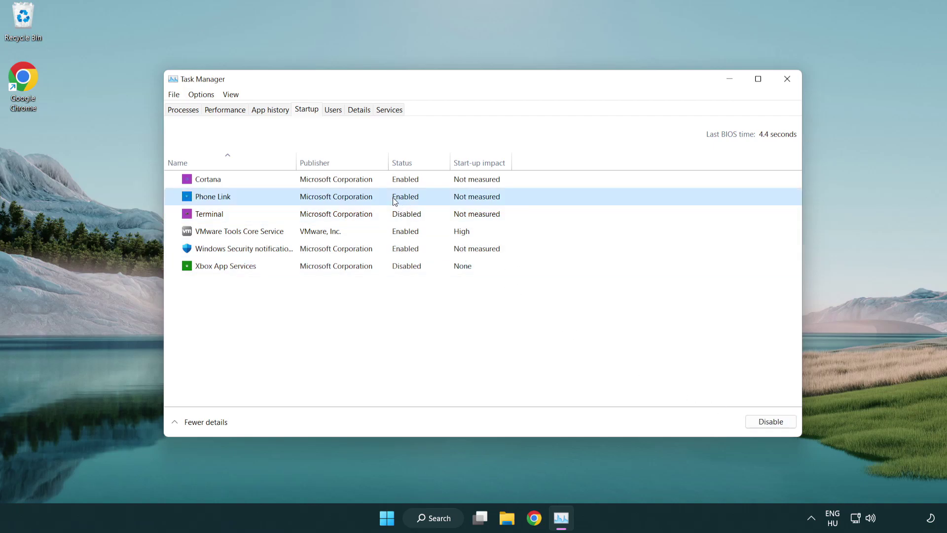
left_click(768, 424)
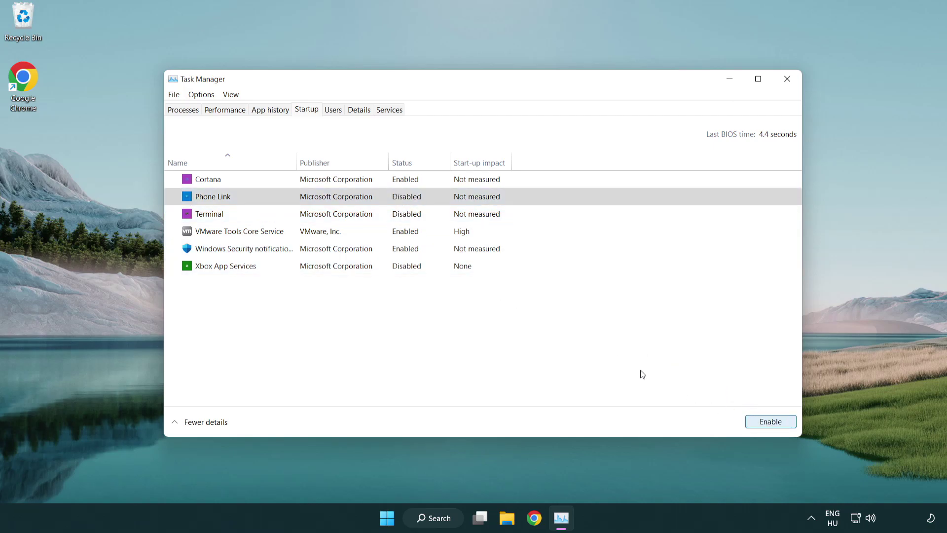
left_click(338, 184)
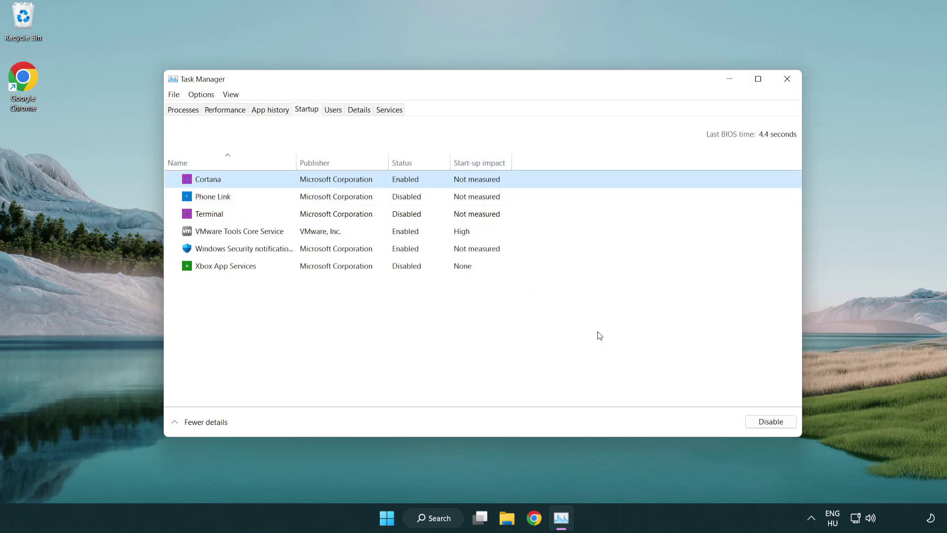
left_click(770, 422)
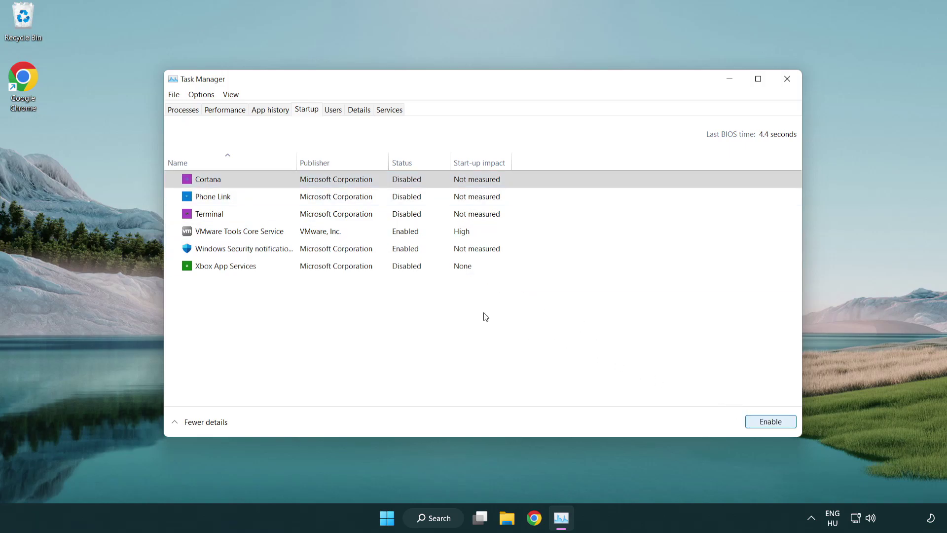
left_click(452, 258)
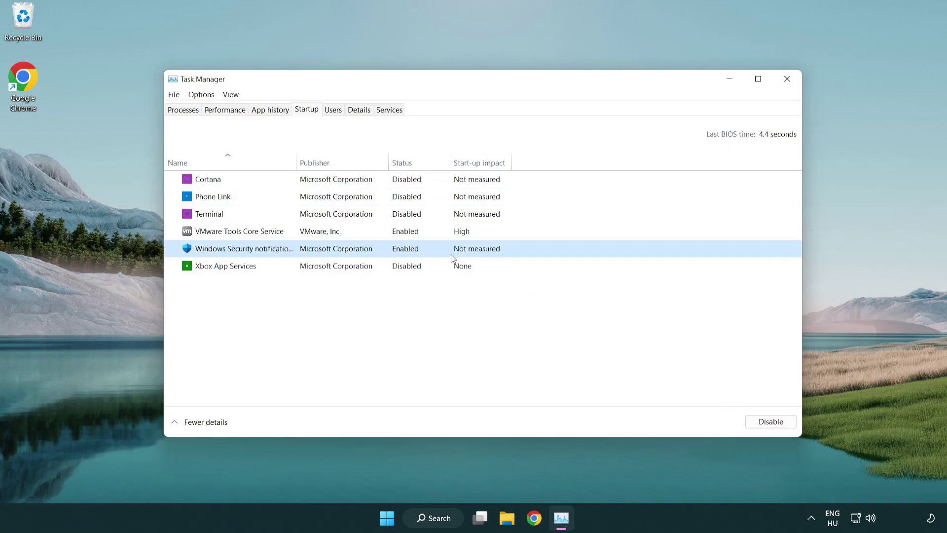
left_click(769, 422)
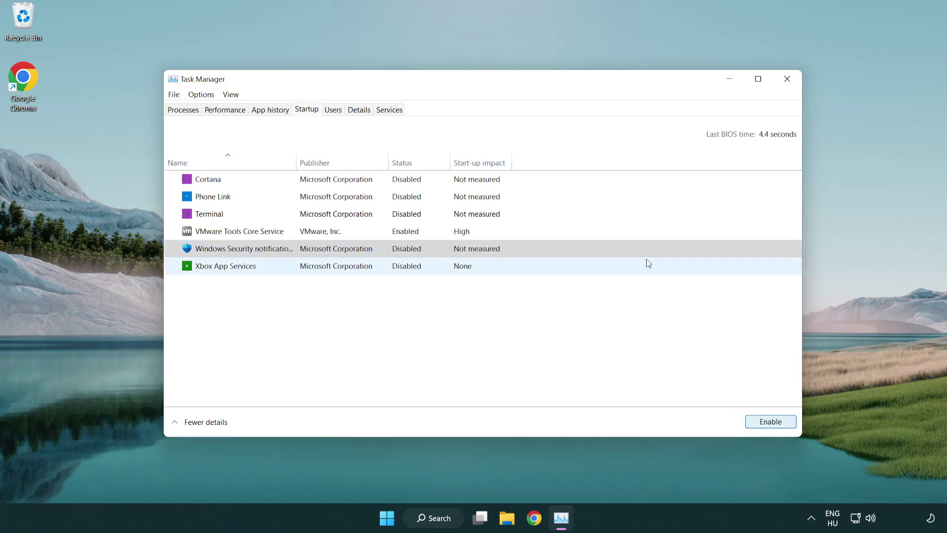
left_click(789, 85)
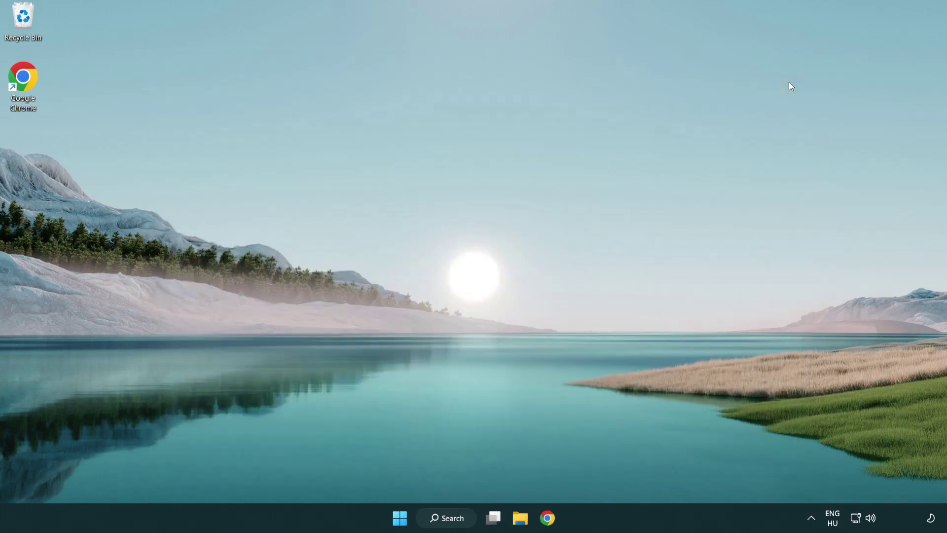
Return to Chrome's DirectX page and download the web installer dxwebsetup.exe.
left_click(547, 518)
scroll(393, 416, "up", 2)
scroll(392, 416, "up", 1)
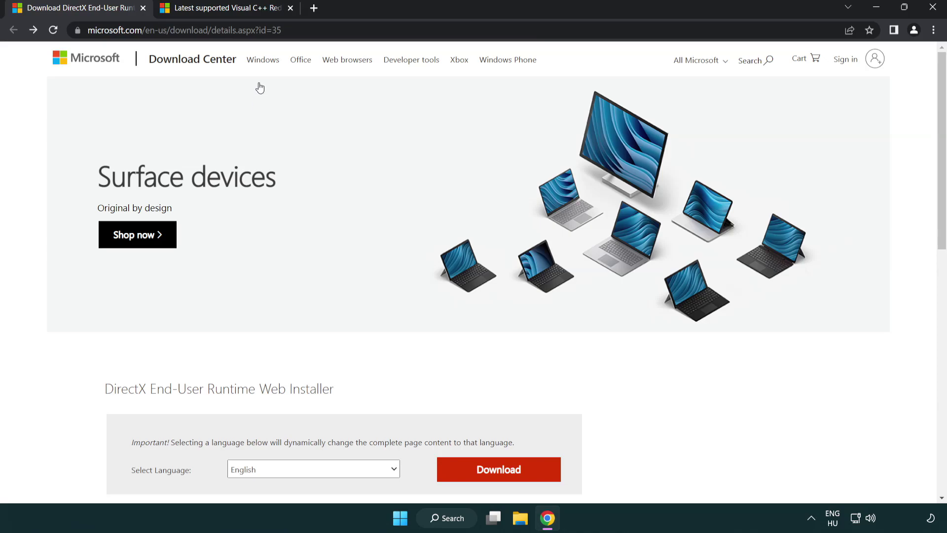
left_click(409, 31)
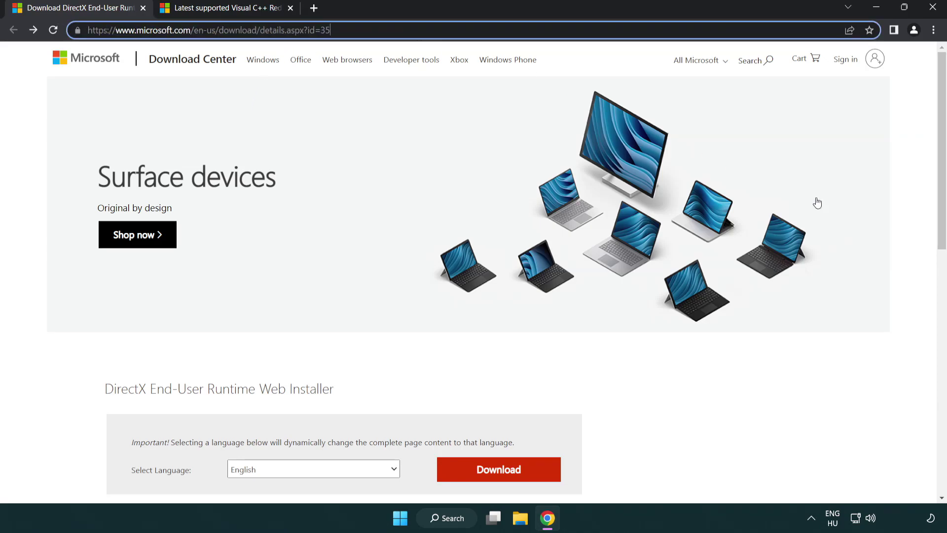
left_click(907, 215)
left_click_drag(940, 214, 939, 275)
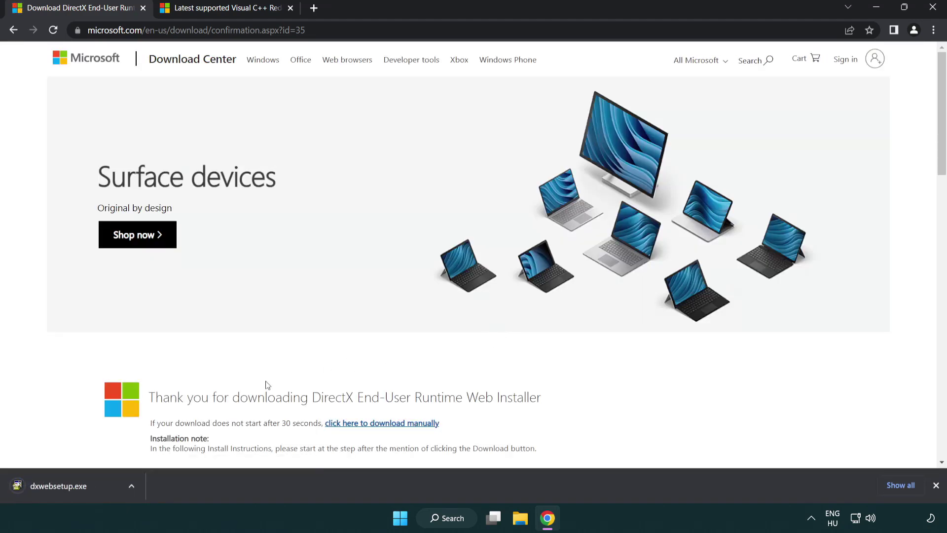
Run dxwebsetup.exe, accept the license, decline the Bing Bar, and finish setup.
left_click(61, 488)
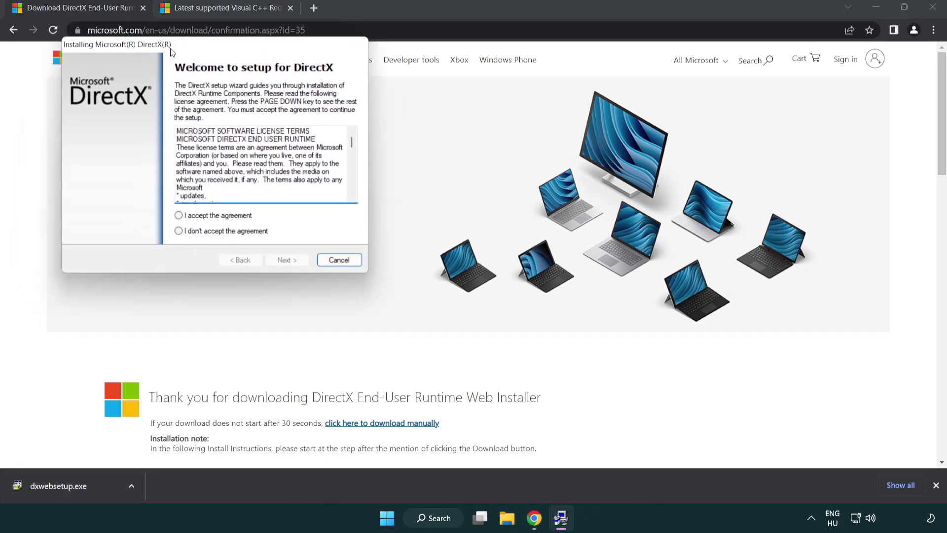
left_click_drag(143, 46, 416, 150)
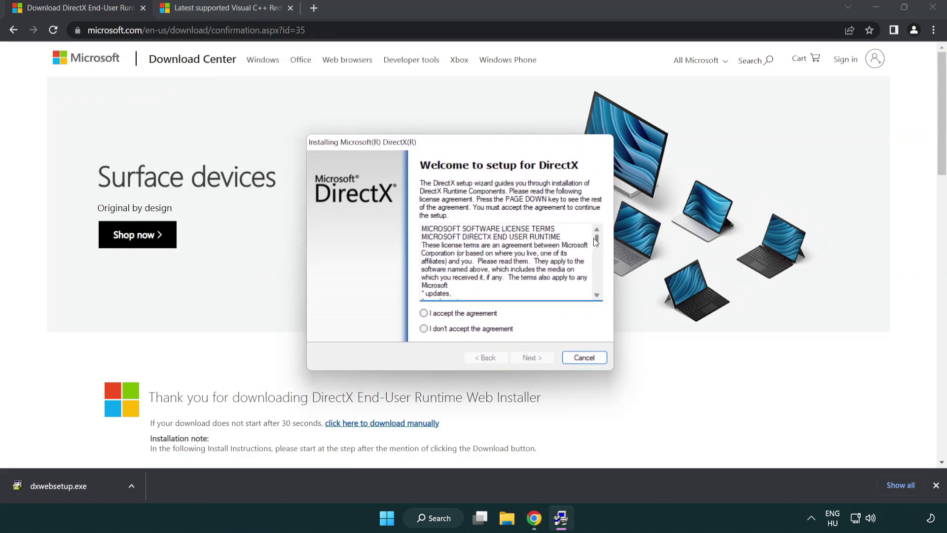
left_click_drag(597, 244, 597, 289)
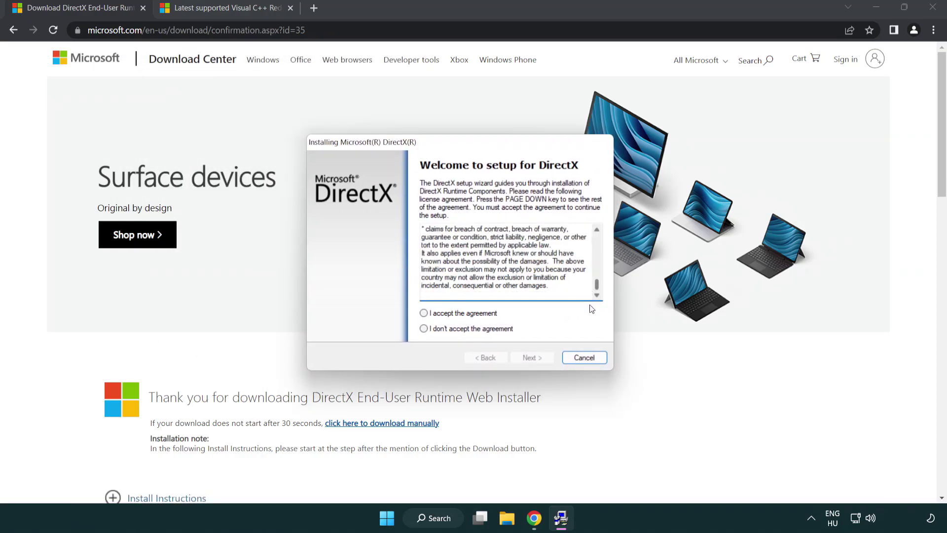
left_click(423, 315)
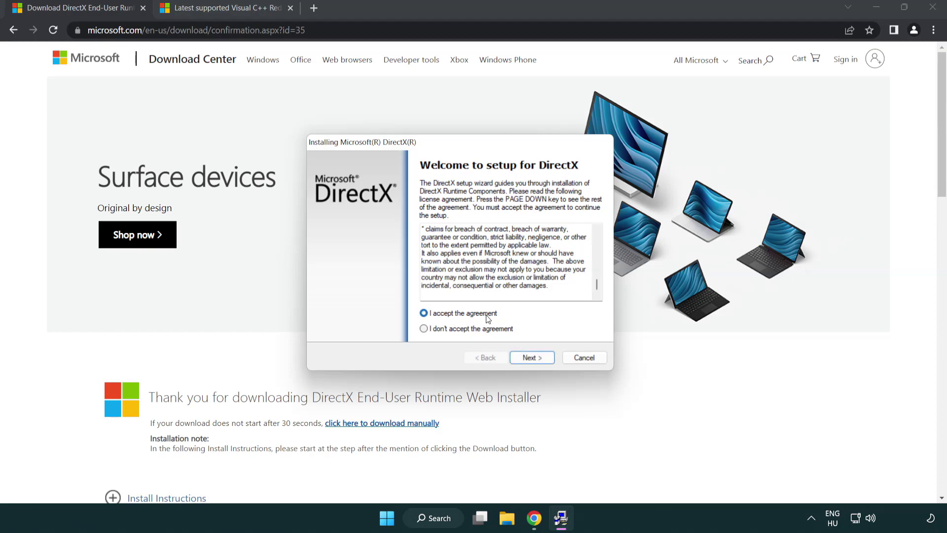
left_click(534, 359)
left_click(417, 271)
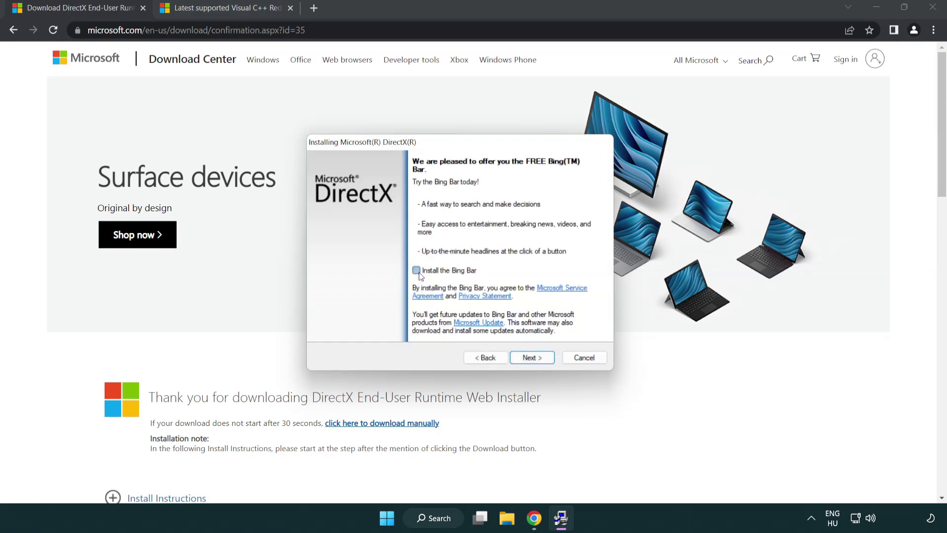
left_click(537, 358)
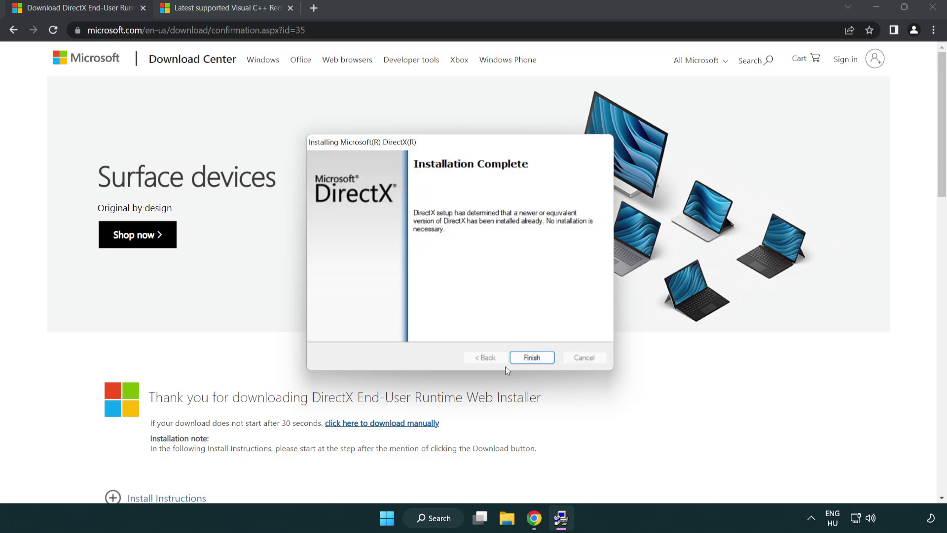
left_click(536, 361)
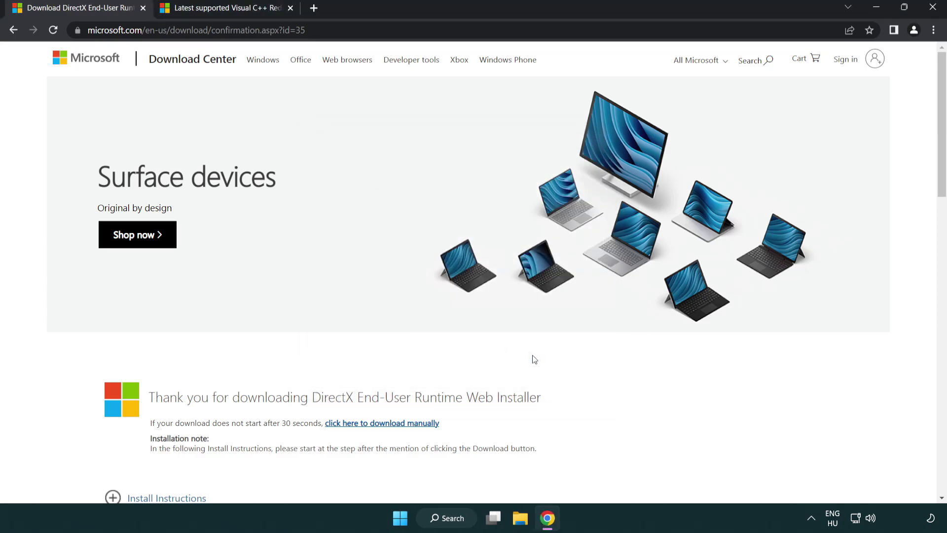
Close the DirectX download page in Chrome.
left_click(144, 8)
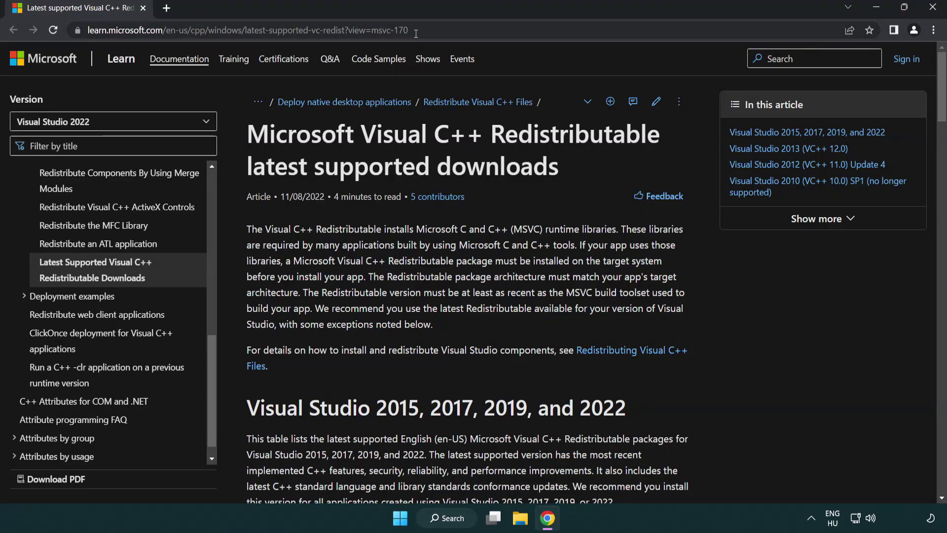
left_click_drag(437, 30, 352, 31)
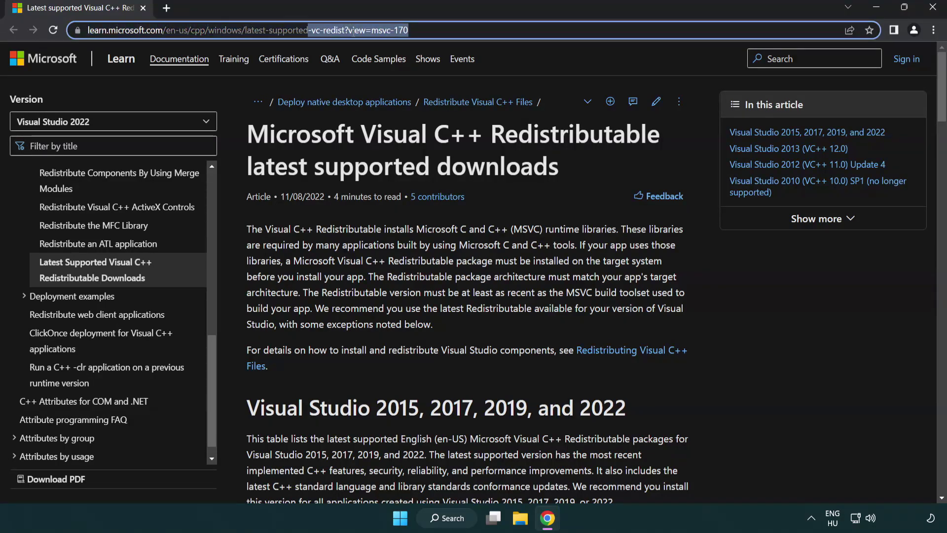
left_click(486, 157)
scroll(487, 166, "down", 2)
scroll(487, 166, "down", 2)
scroll(444, 223, "down", 1)
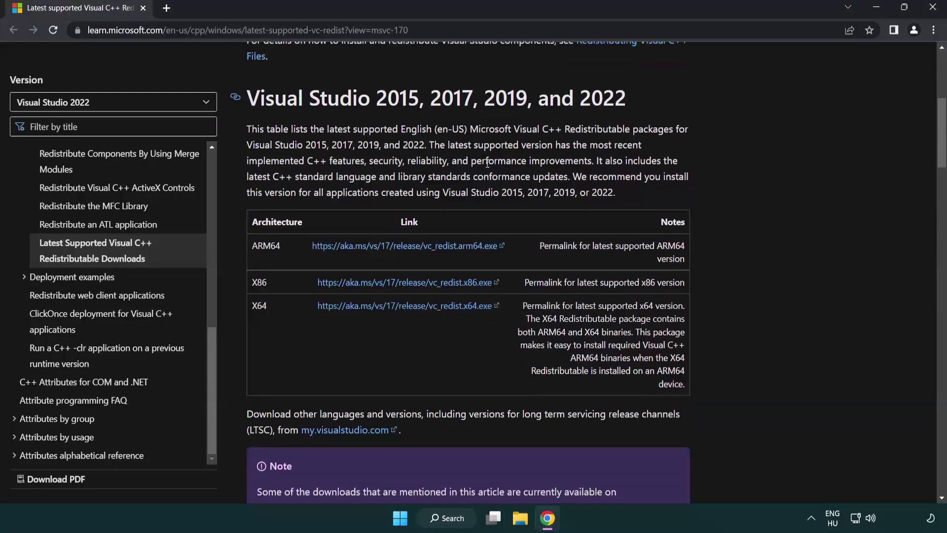
Download the ARM64, x86 and x64 Visual C++ redistributables and launch the ARM64 installer.
left_click(388, 248)
left_click(393, 283)
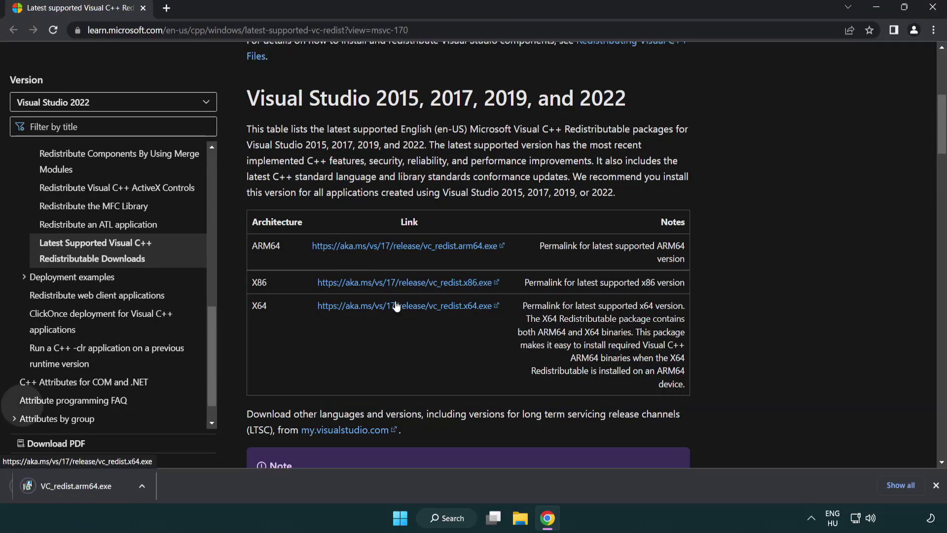
left_click(393, 307)
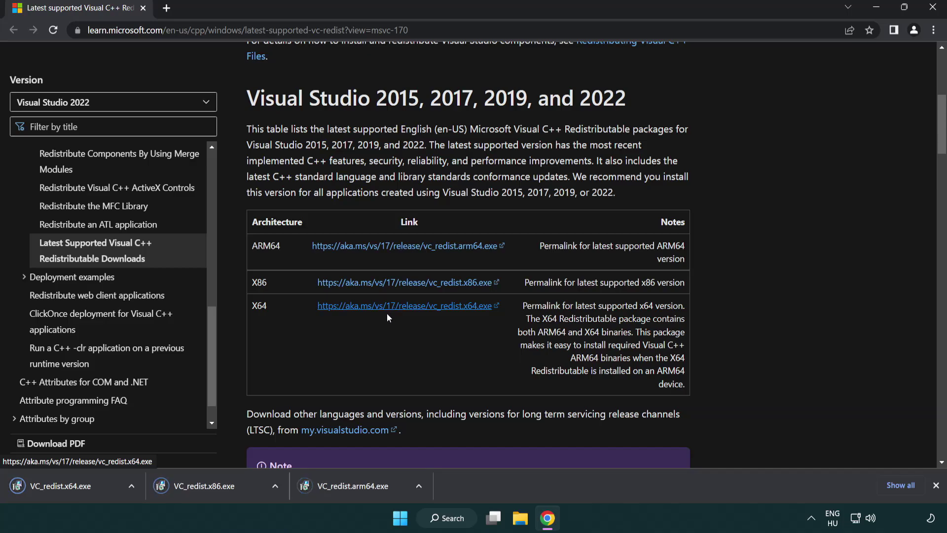
left_click(362, 492)
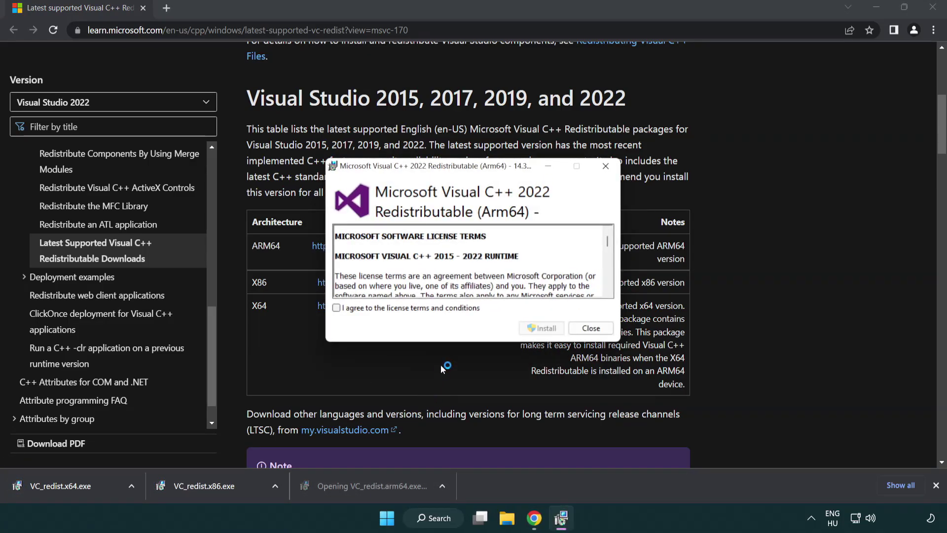
left_click_drag(606, 238, 617, 287)
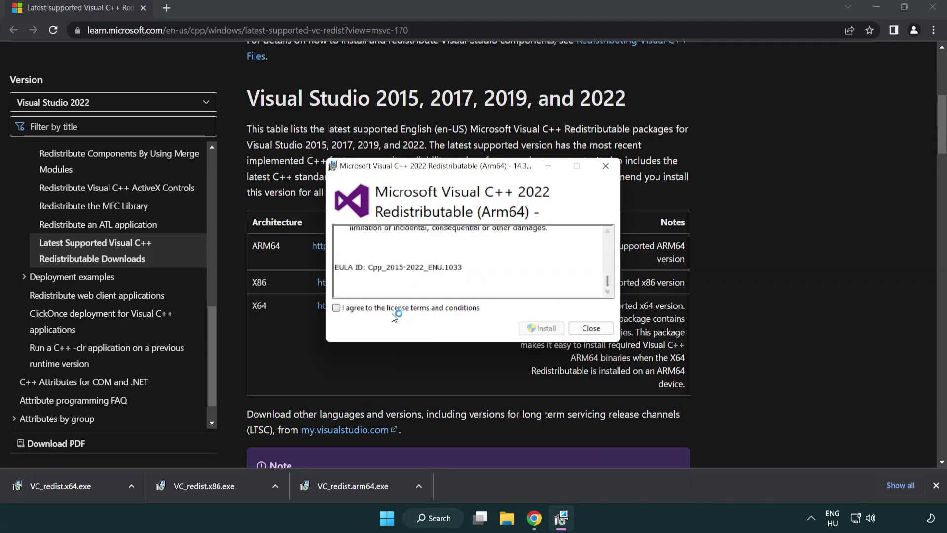
Agree to the ARM64 license, attempt the install, and close the unsupported-processor failure.
left_click(337, 308)
left_click(528, 327)
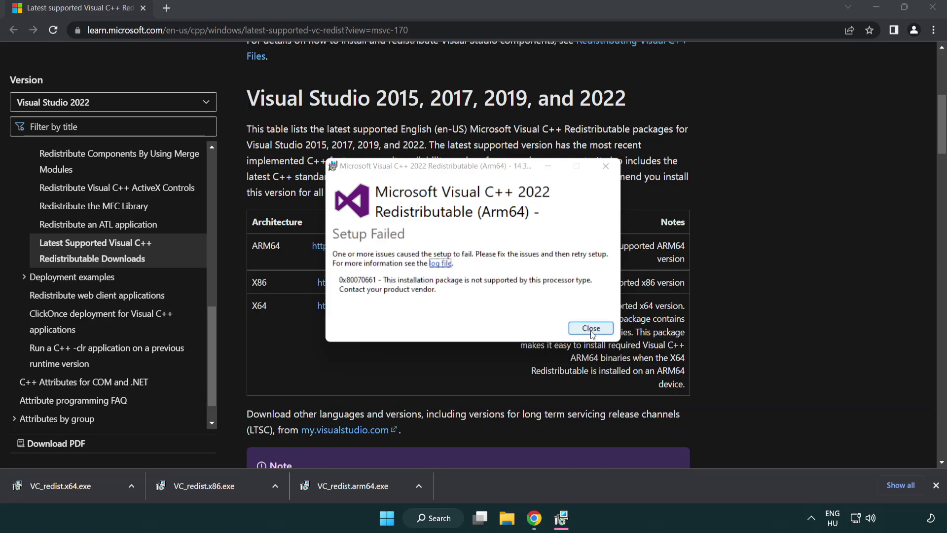
left_click(590, 328)
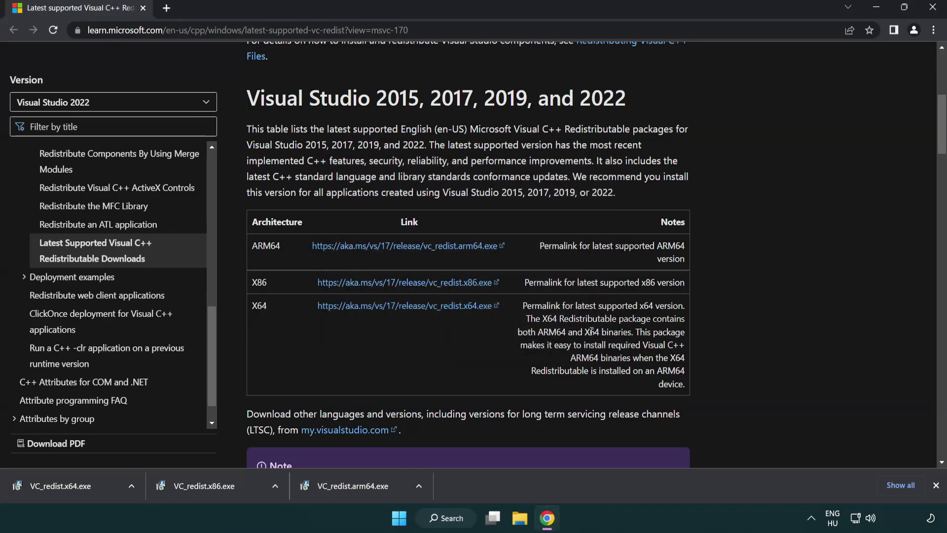
Install VC_redist.x86.exe (14.34.31931) and close the success window.
left_click(211, 491)
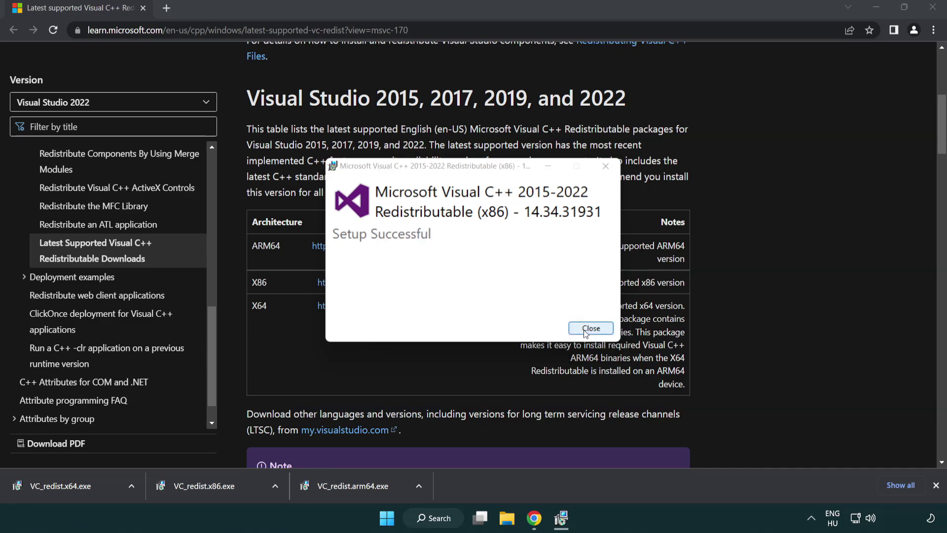
left_click(591, 330)
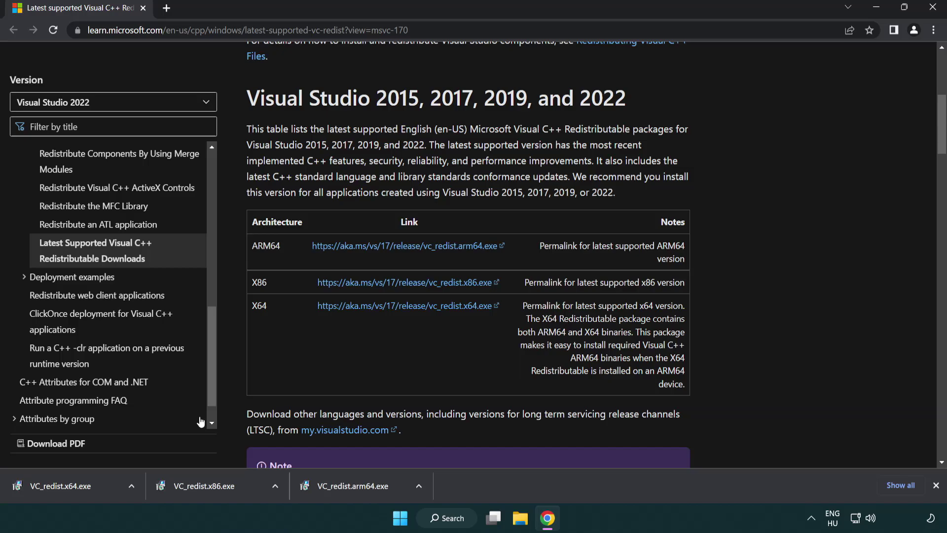
Install VC_redist.x64.exe, close it without restarting, and close Chrome.
left_click(72, 484)
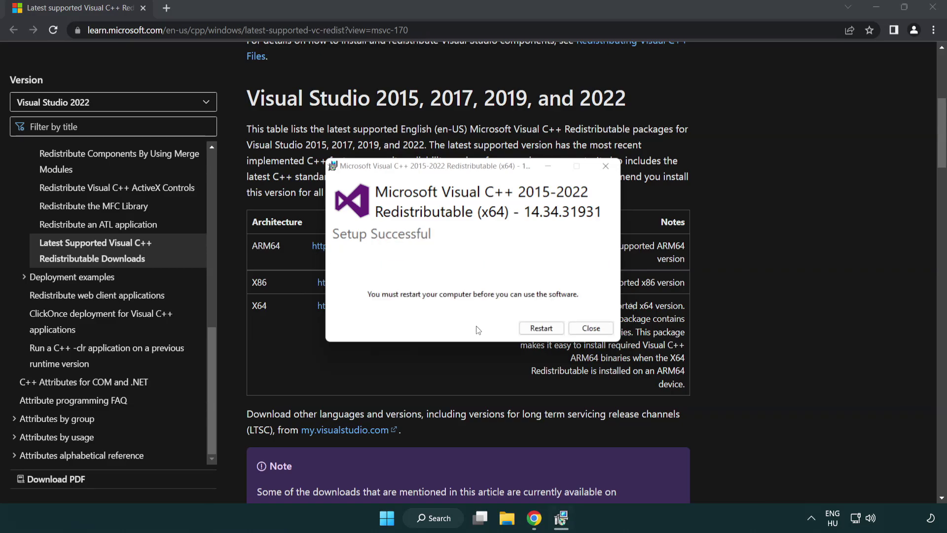
left_click(599, 333)
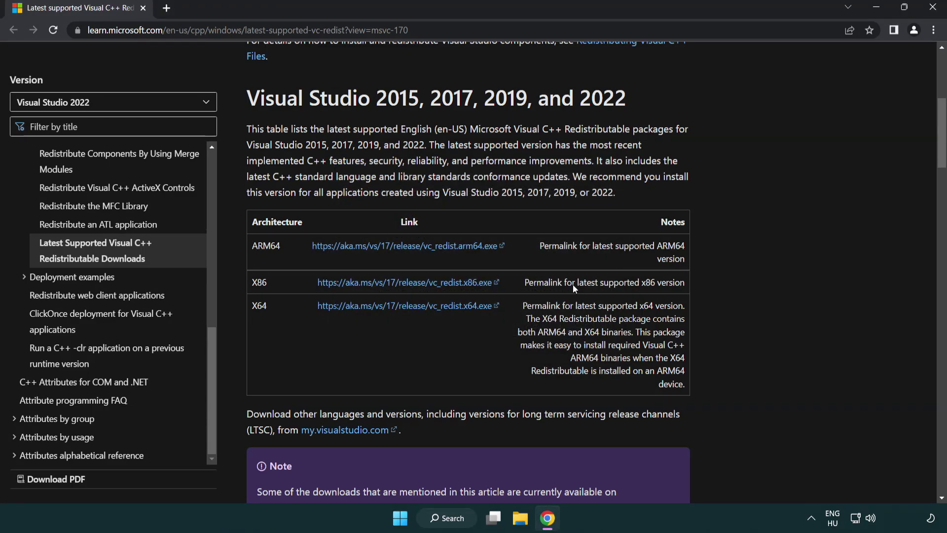
left_click(933, 10)
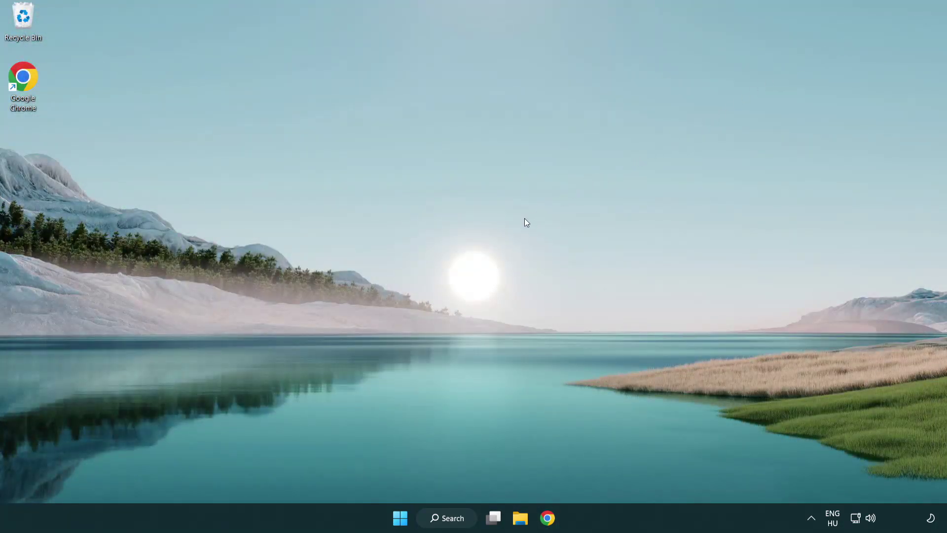
Search for cmd, run Command Prompt as administrator, and centre its window.
left_click(437, 520)
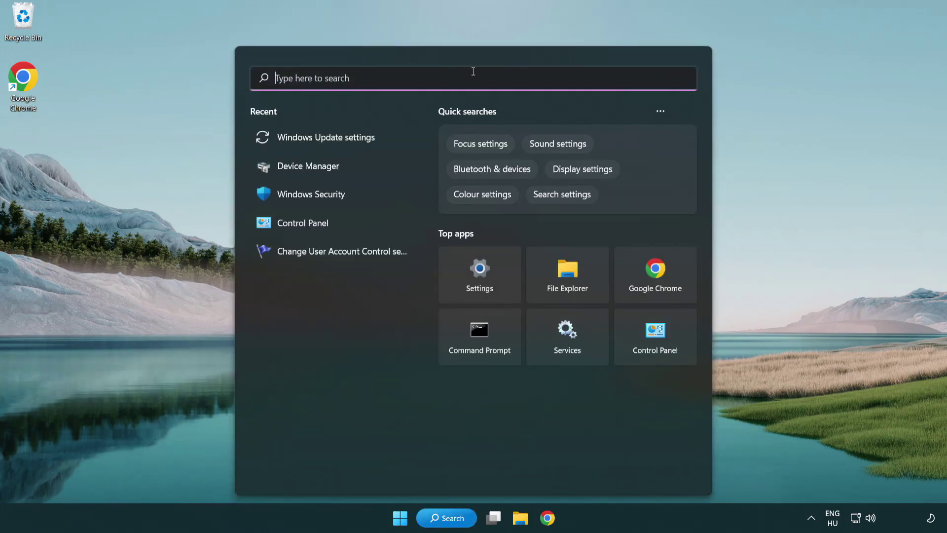
type("cmd")
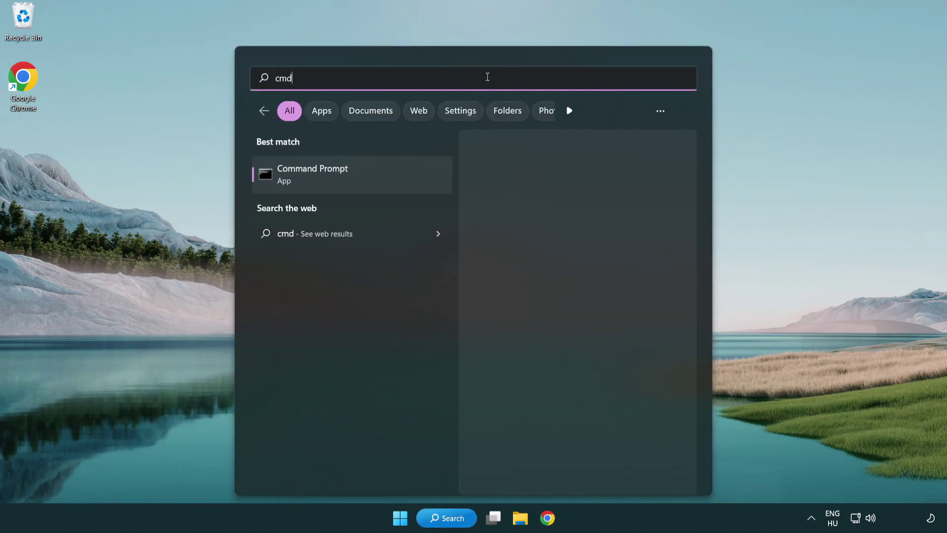
right_click(362, 182)
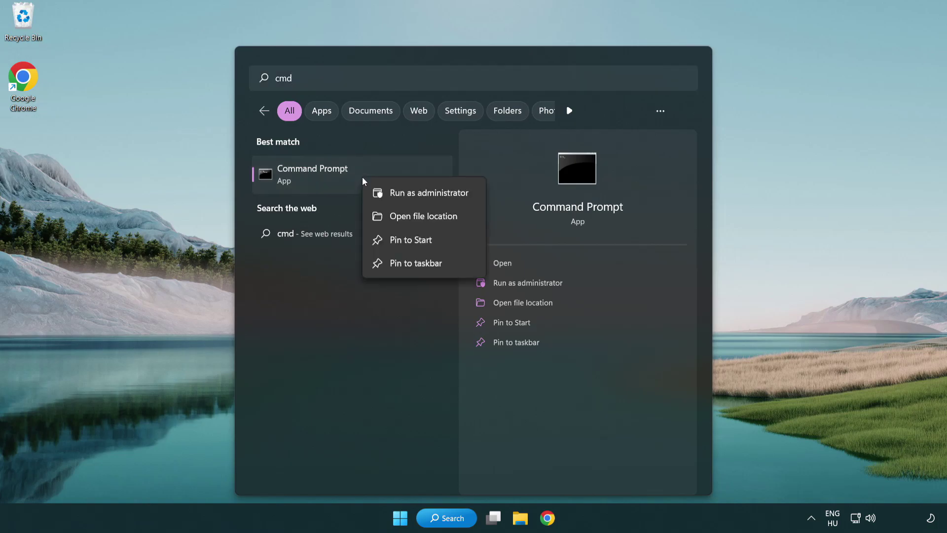
left_click(426, 195)
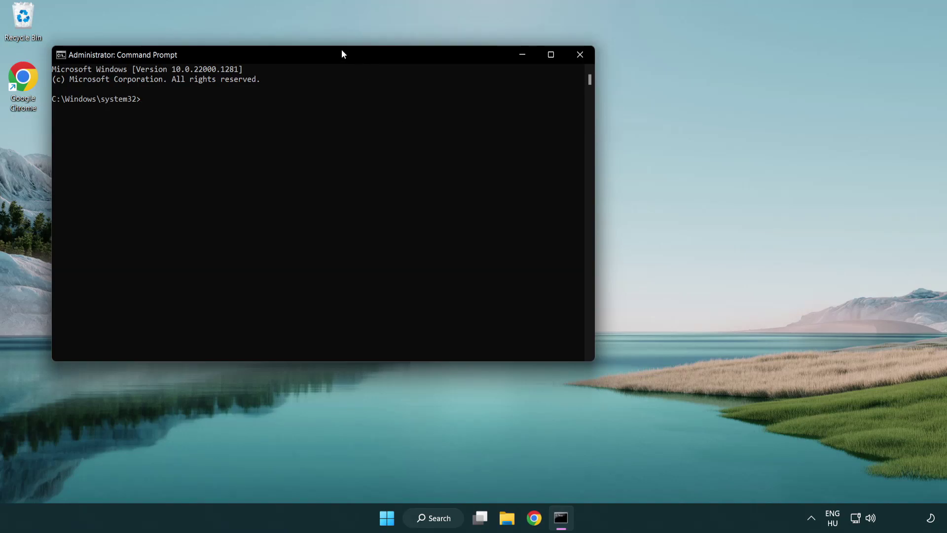
left_click_drag(342, 55, 477, 100)
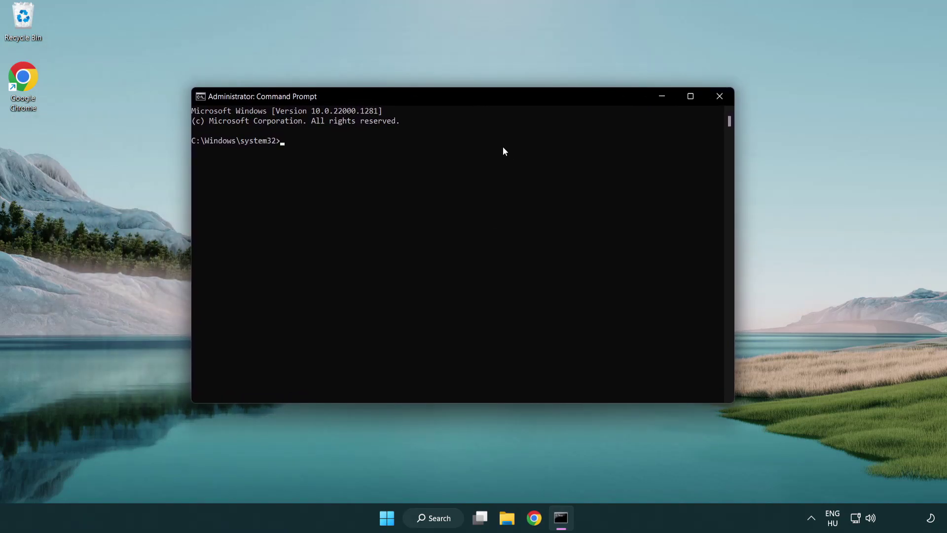
type("sca")
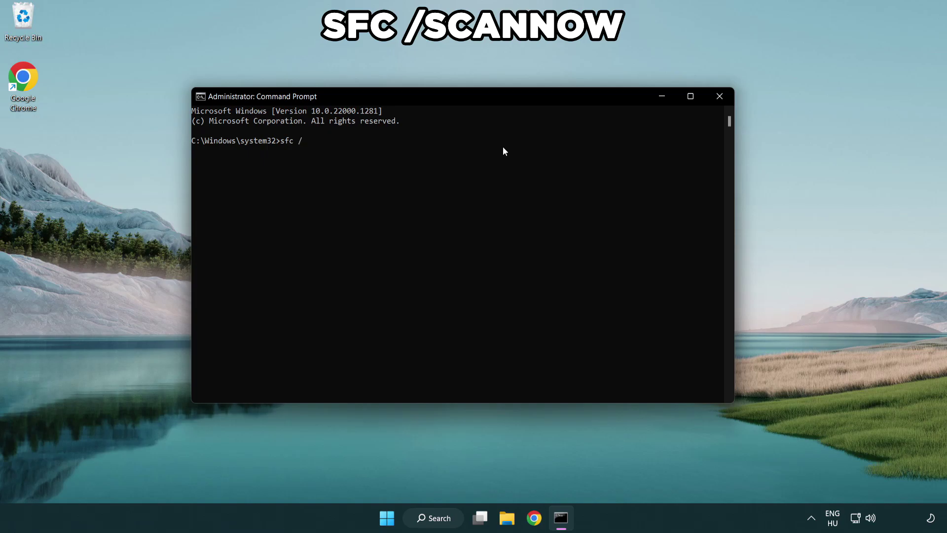
type("nnow")
Run sfc /scannow, which completes with no integrity violations found.
key("Return")
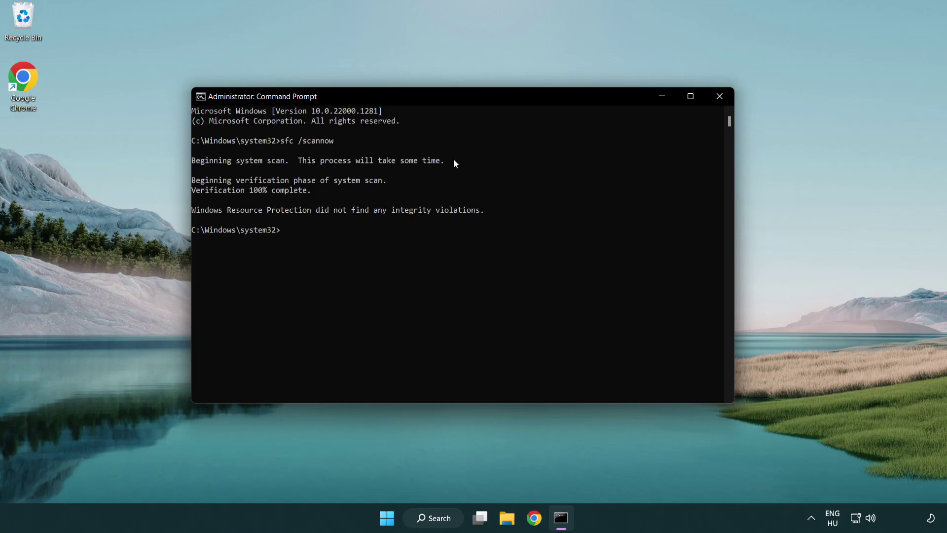
Search for 'security' and launch Windows Security on its Security at a glance page.
left_click(719, 96)
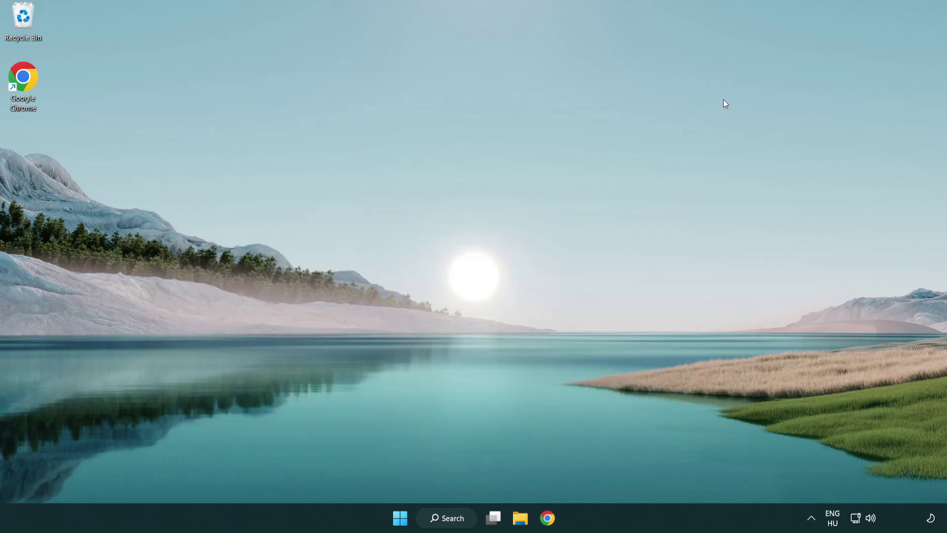
key("super")
left_click(626, 474)
left_click(452, 526)
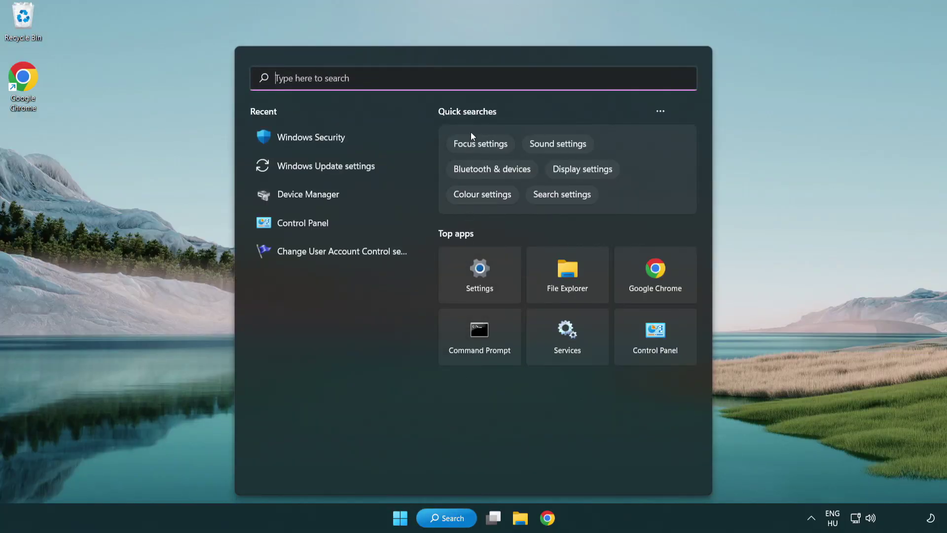
type("sec")
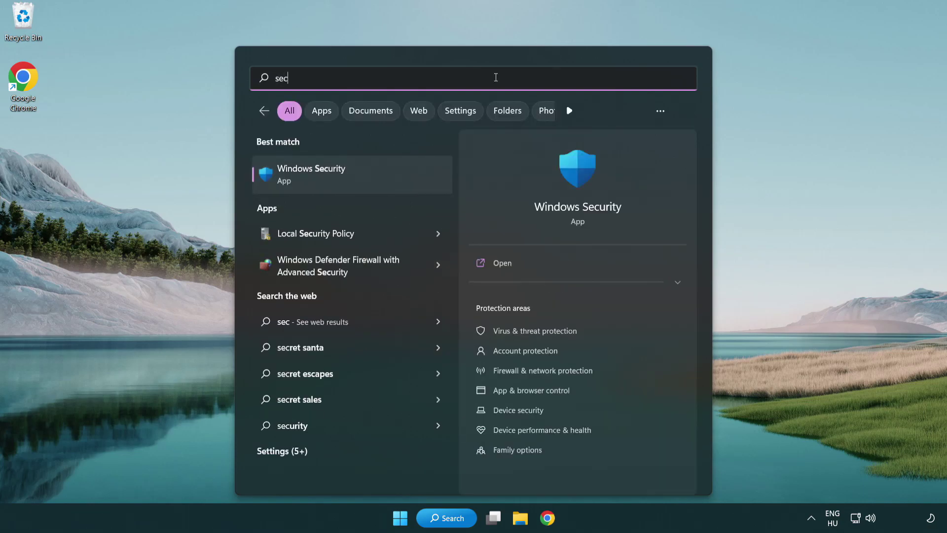
type("uri")
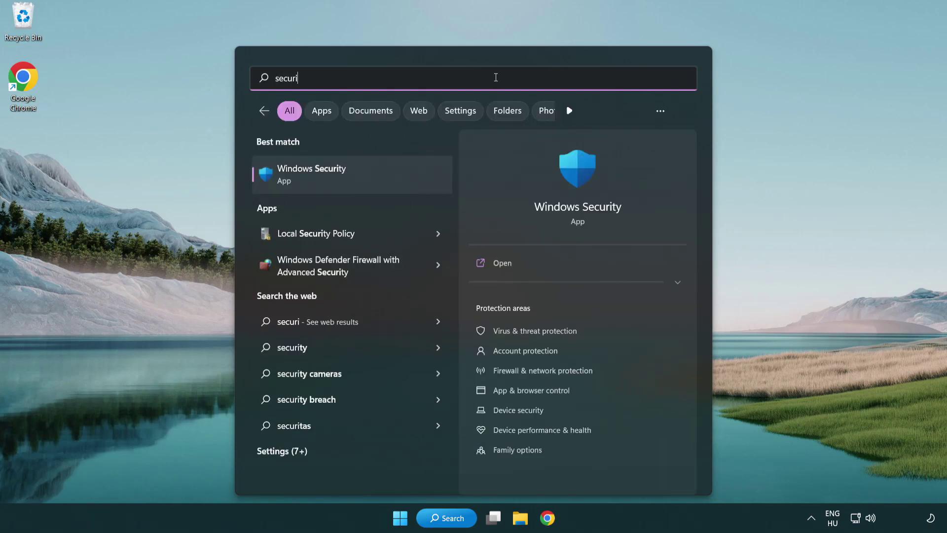
type("ty")
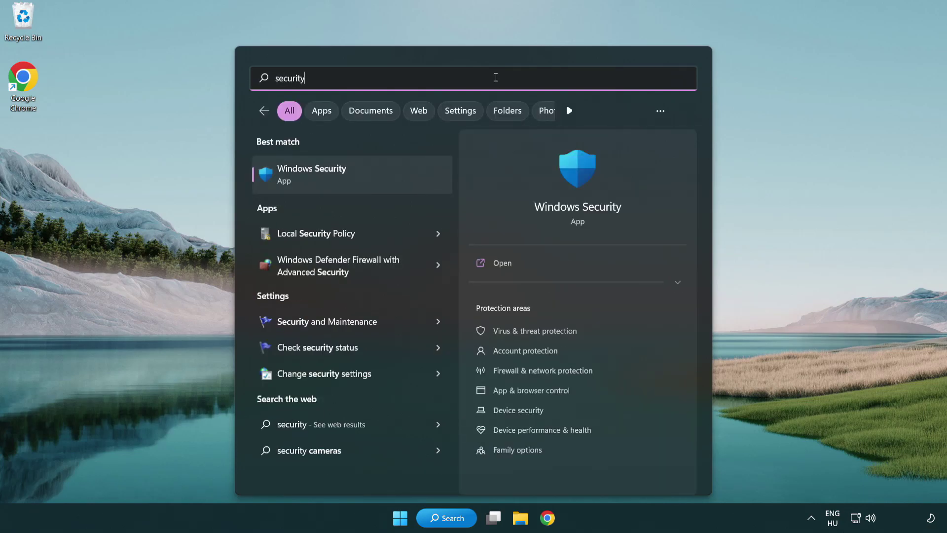
left_click(388, 182)
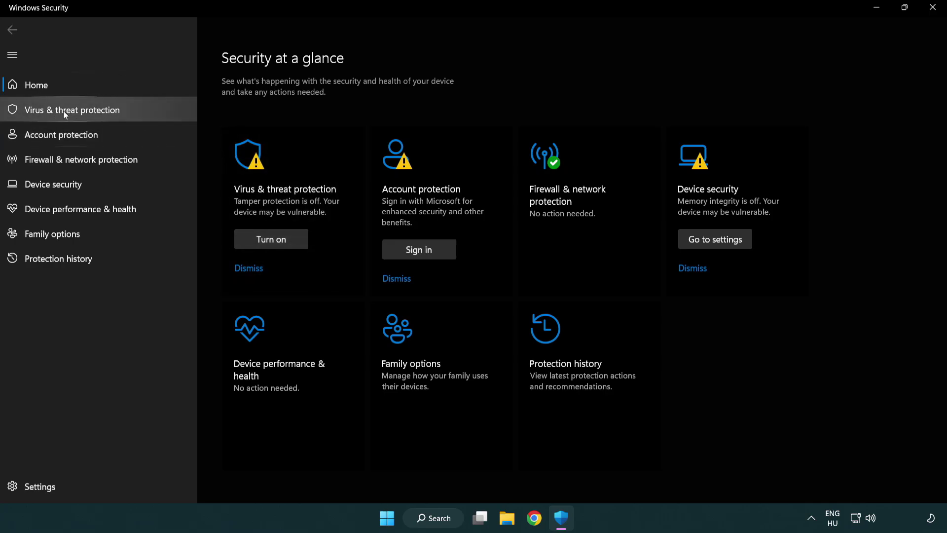
Go through Virus & threat protection settings to the Exclusions page listing chrome.exe.
left_click(143, 109)
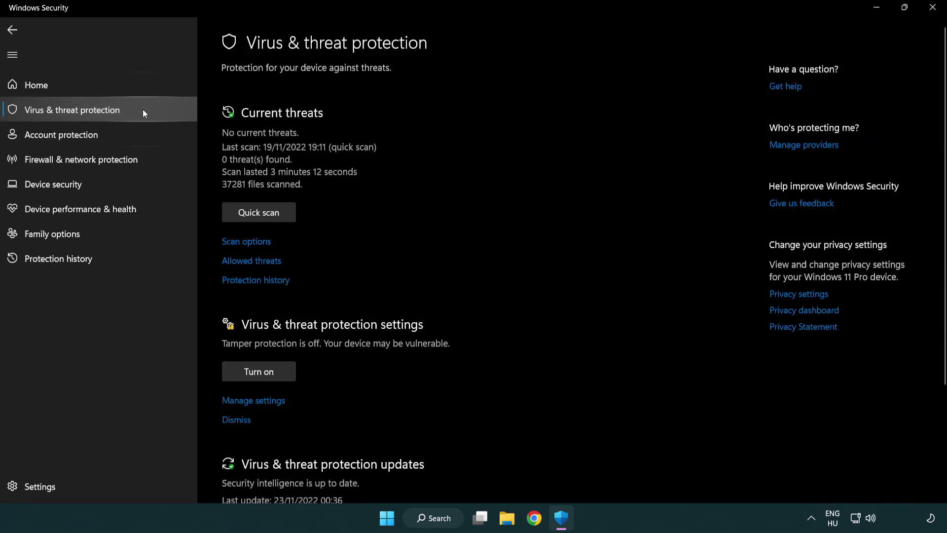
scroll(275, 207, "down", 2)
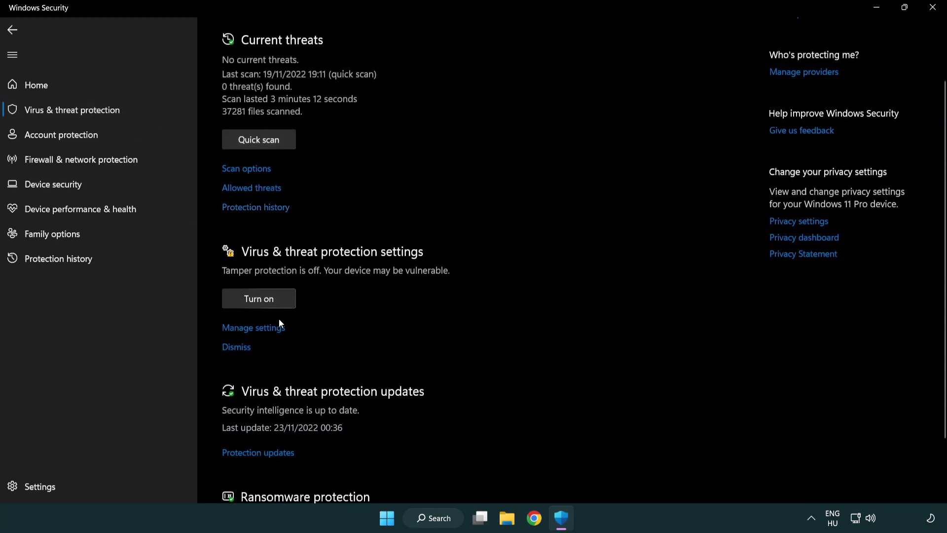
left_click(251, 328)
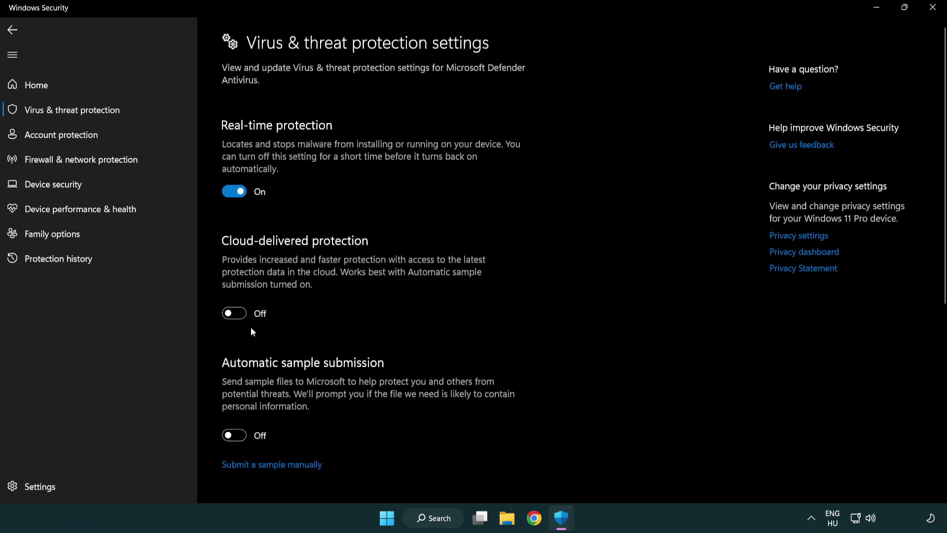
scroll(251, 328, "down", 2)
scroll(252, 328, "down", 2)
scroll(253, 327, "down", 3)
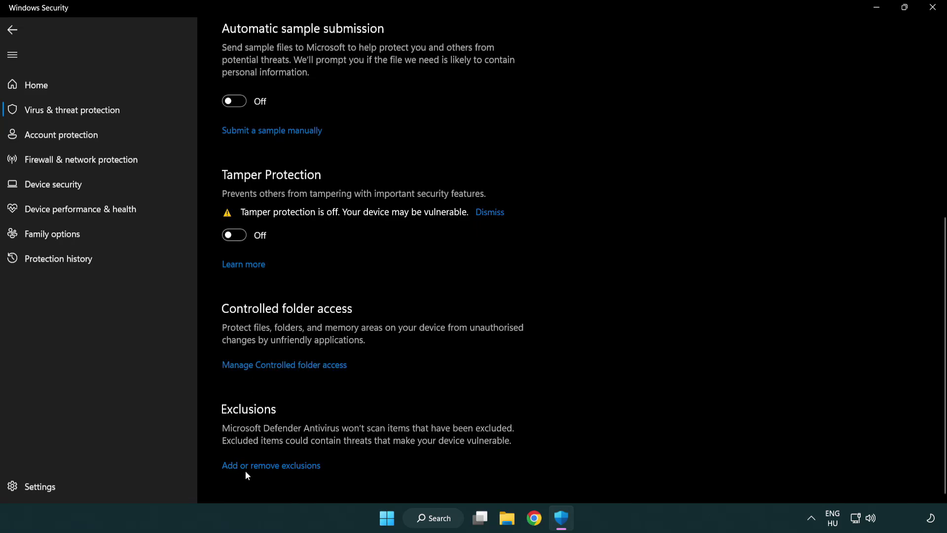
left_click(272, 466)
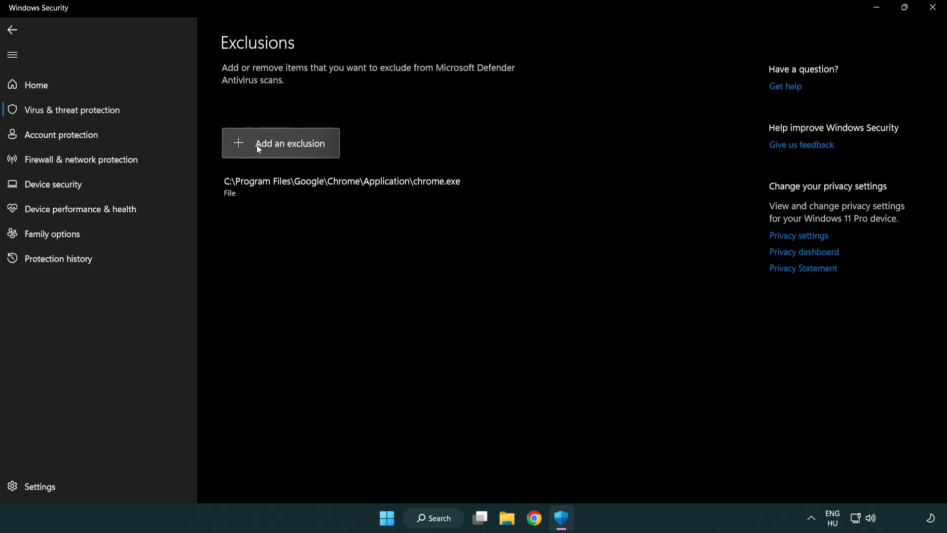
Add a file exclusion for the shortcut in C:\Program Files (x86)\NOT WORKING APP.
left_click(284, 145)
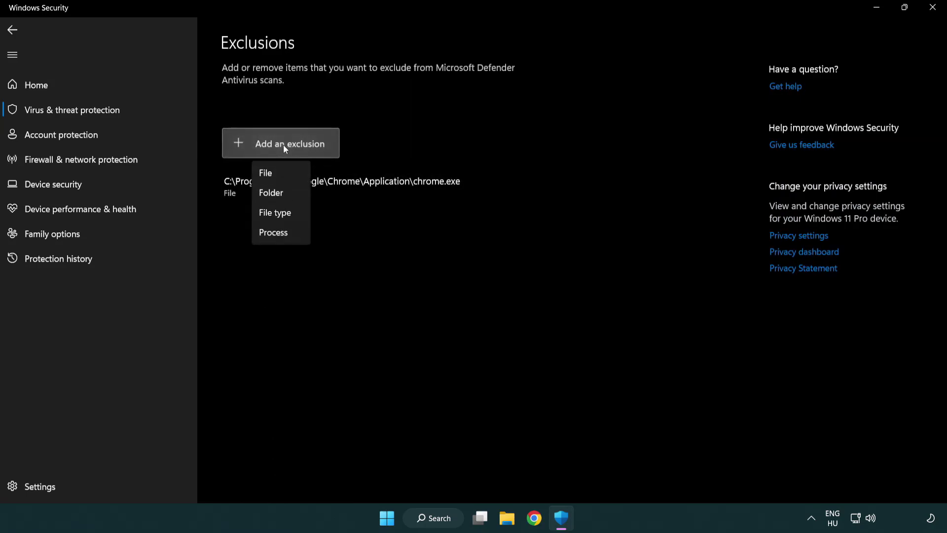
left_click(284, 175)
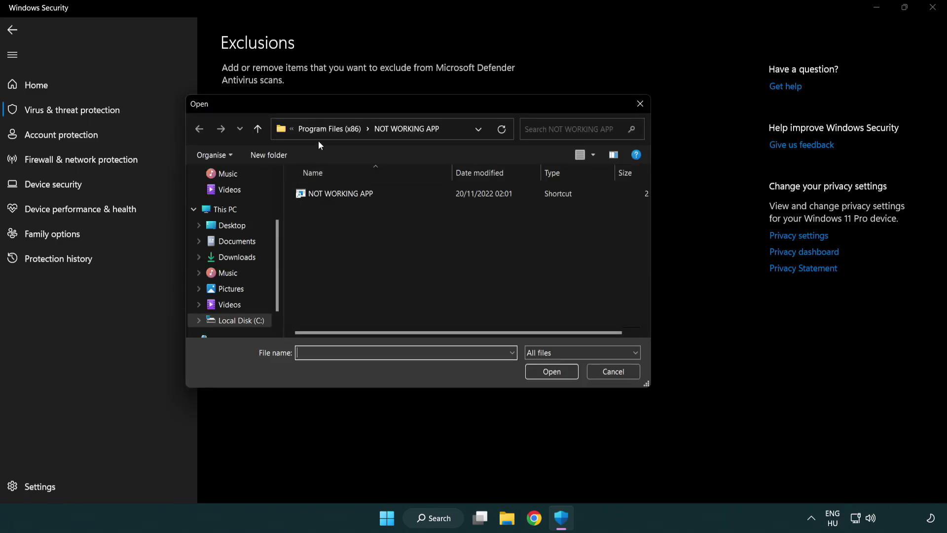
left_click(320, 131)
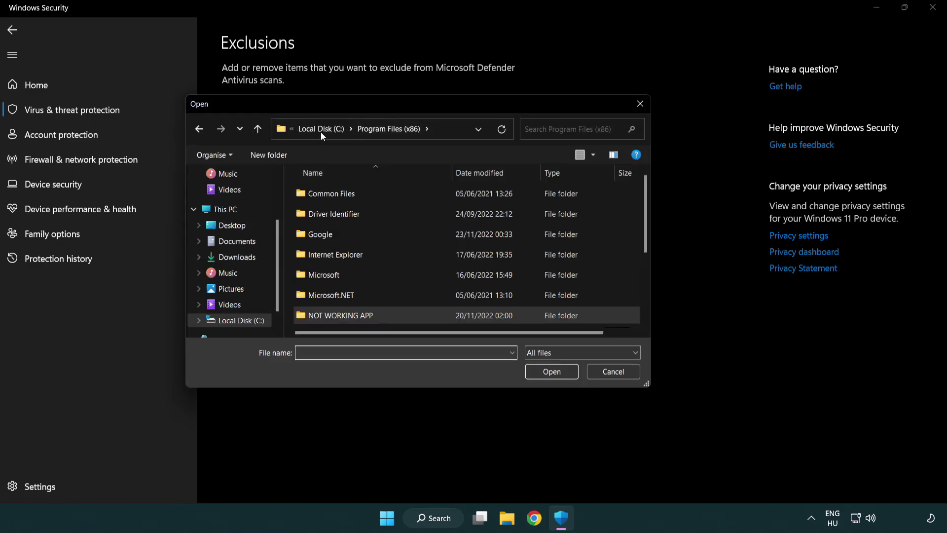
left_click(324, 130)
left_click(320, 131)
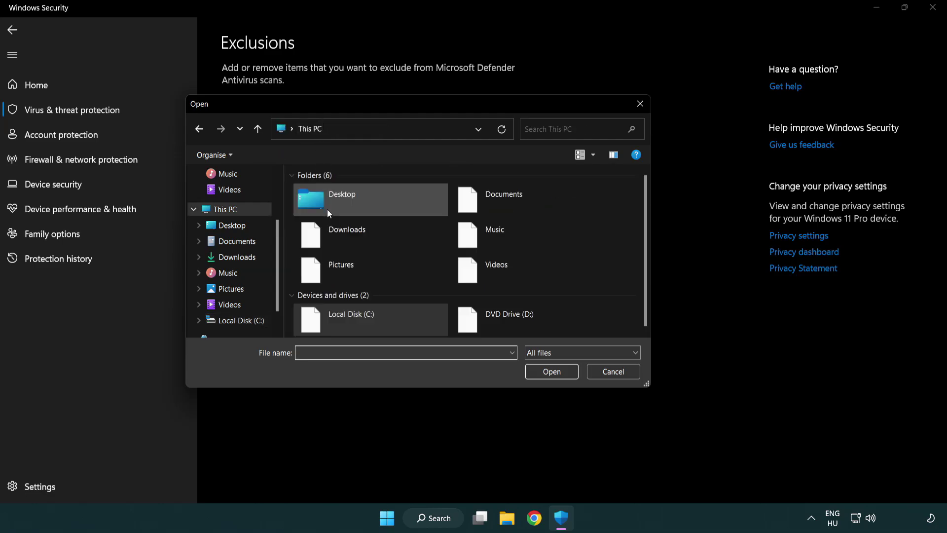
double_click(345, 326)
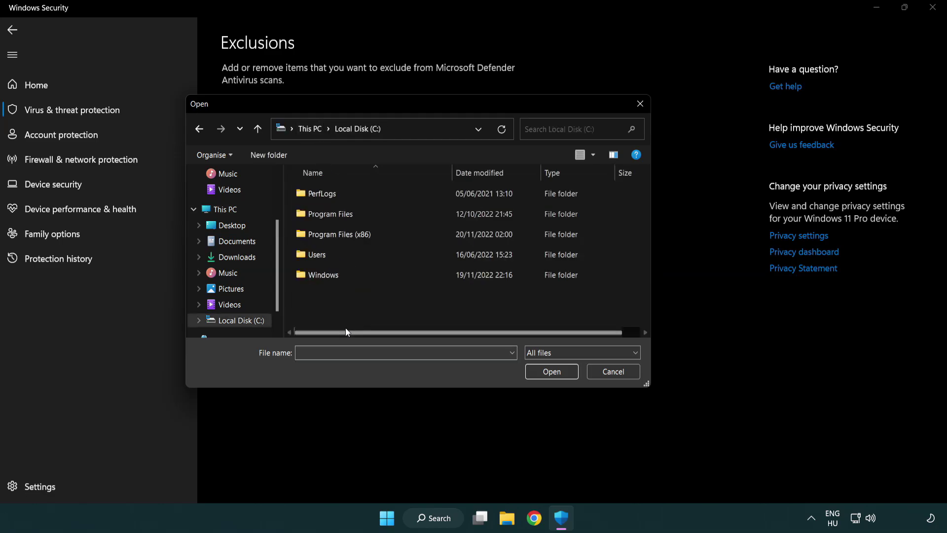
double_click(346, 235)
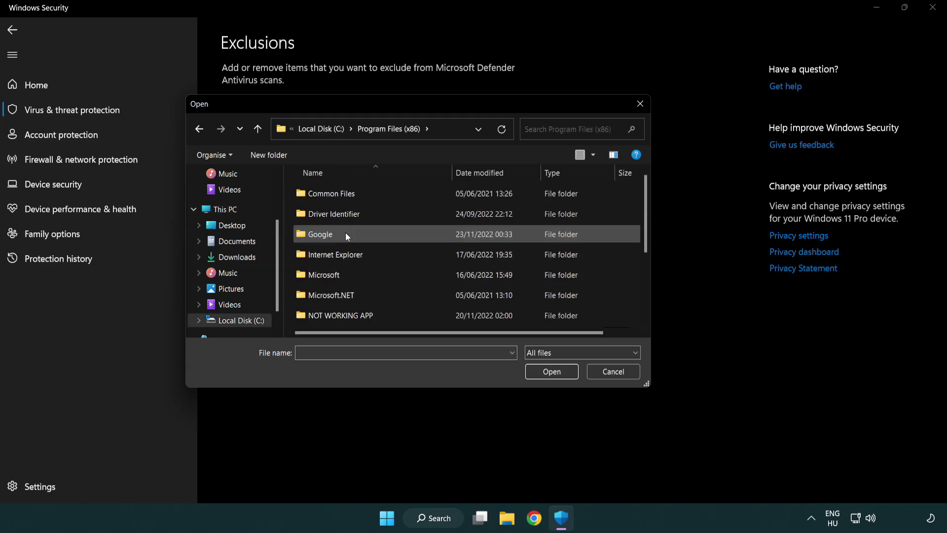
double_click(353, 317)
left_click(334, 192)
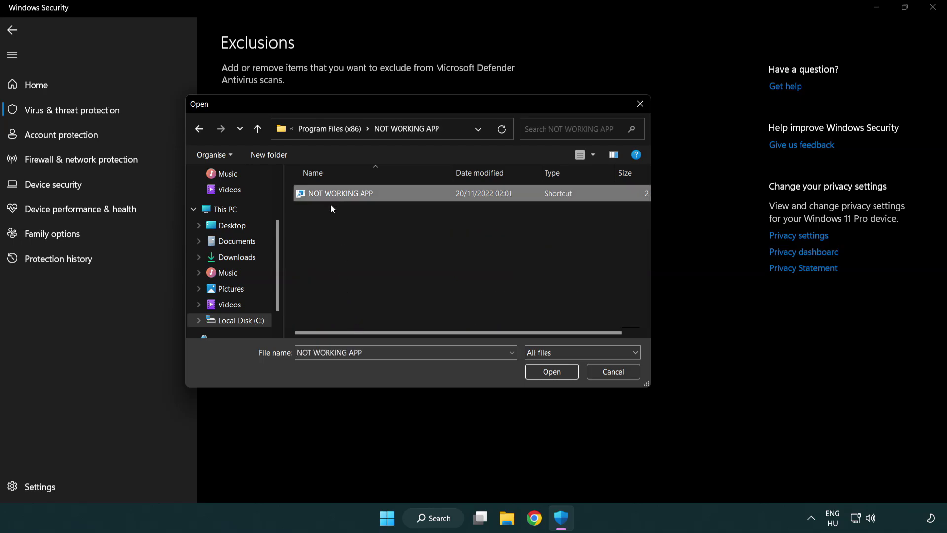
left_click(549, 375)
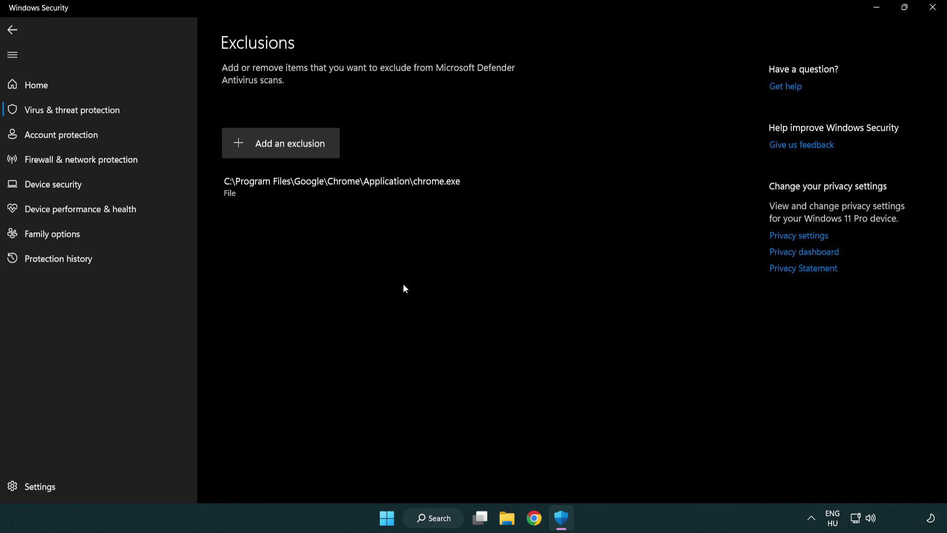
Close Windows Security and show the Start menu power options, including Restart.
left_click(932, 9)
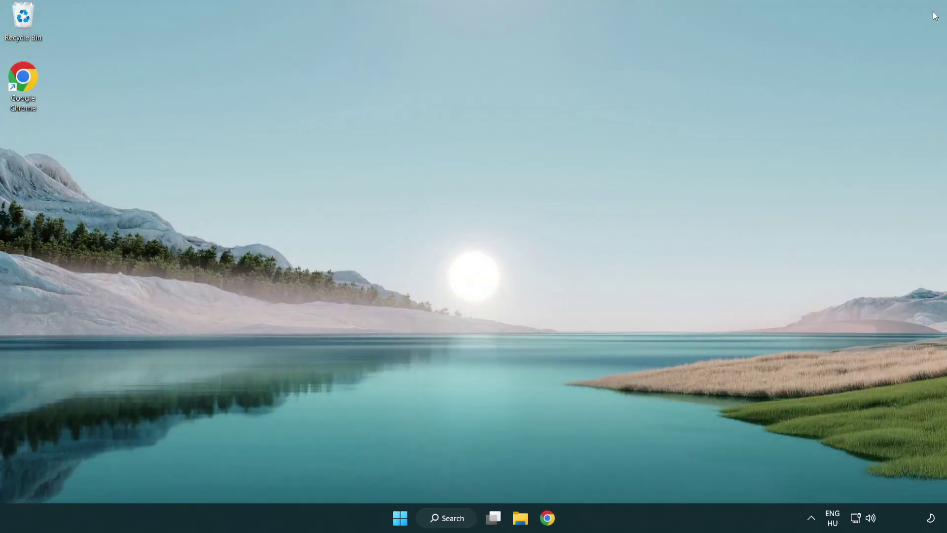
left_click(400, 517)
left_click(628, 475)
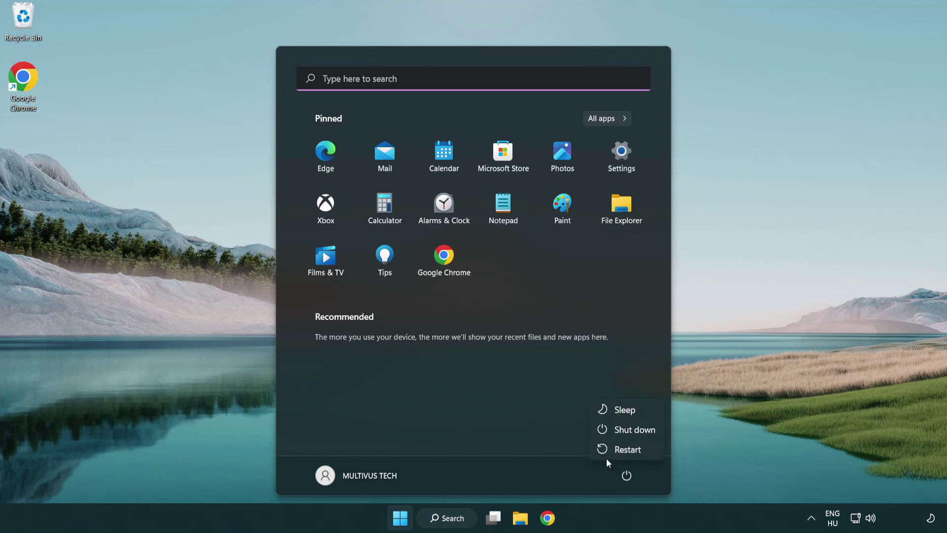